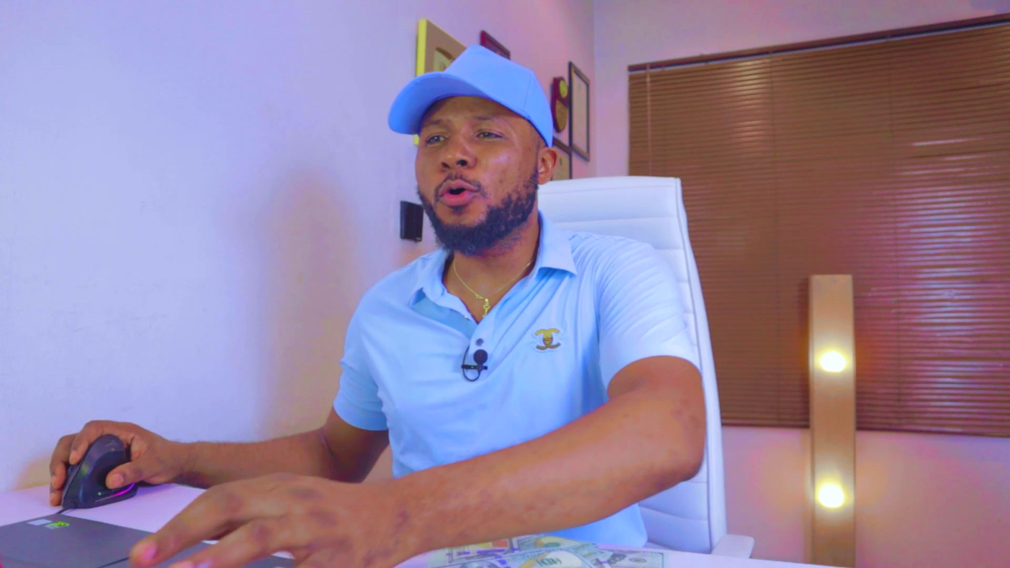
# - Go to Fiverr and search for 'Ui UX' services
pyautogui.write('f')
pyautogui.write('iver')
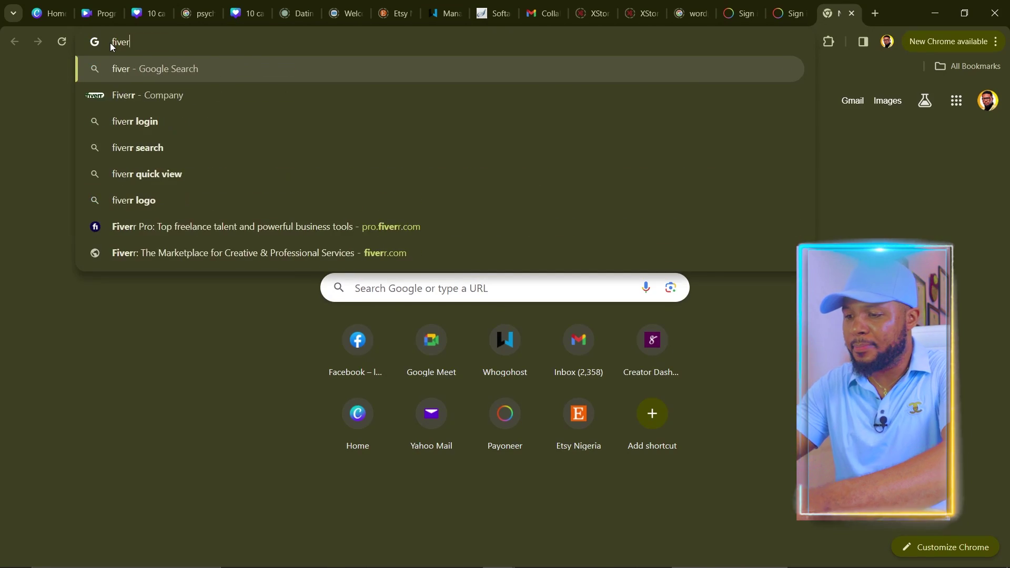
pyautogui.press('Return')
pyautogui.write('Ui UX')
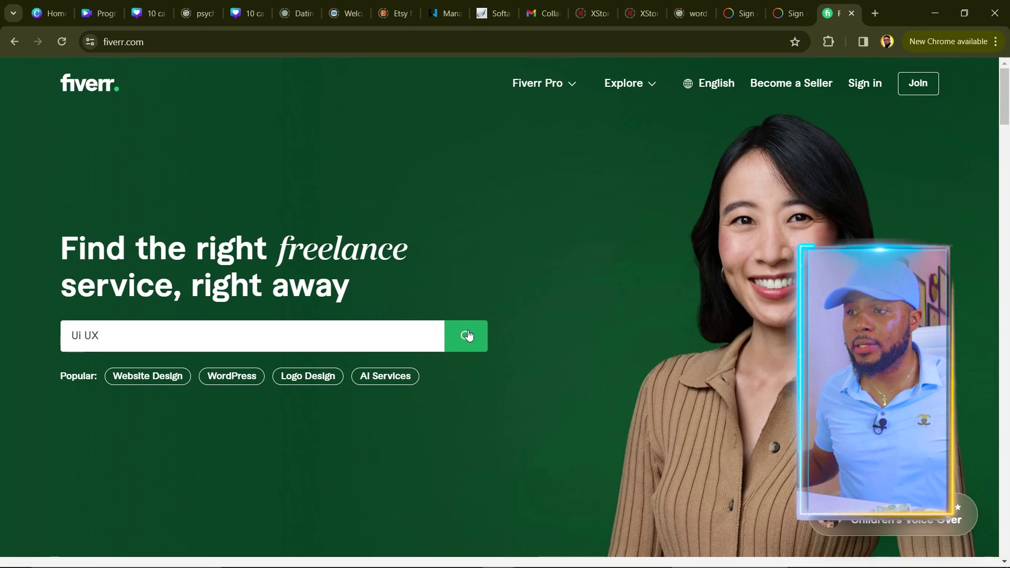
pyautogui.click(466, 335)
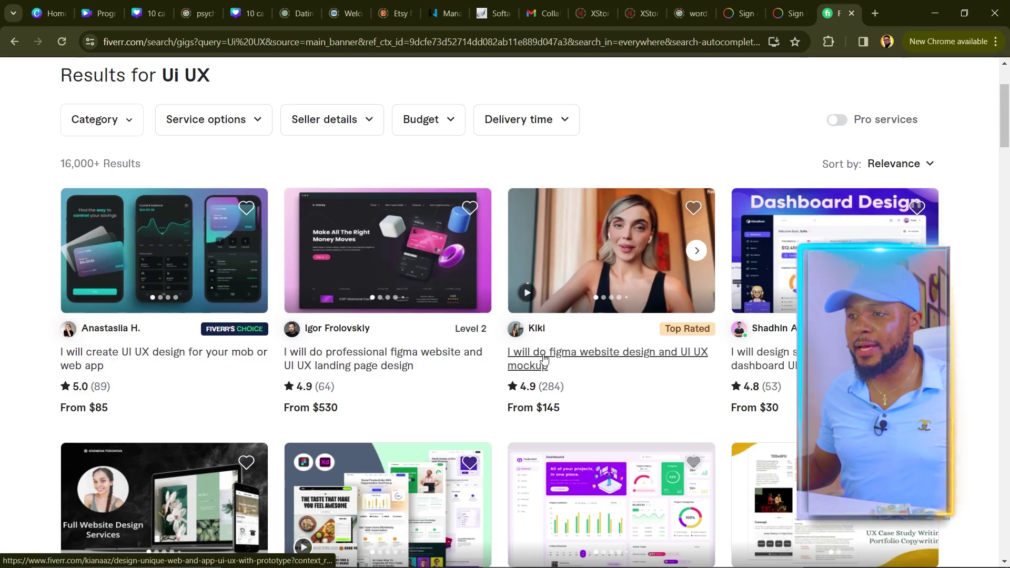
# - Open the figma website design and UI UX mockup gig in a new tab and view it
pyautogui.rightClick(755, 280)
pyautogui.click(590, 158)
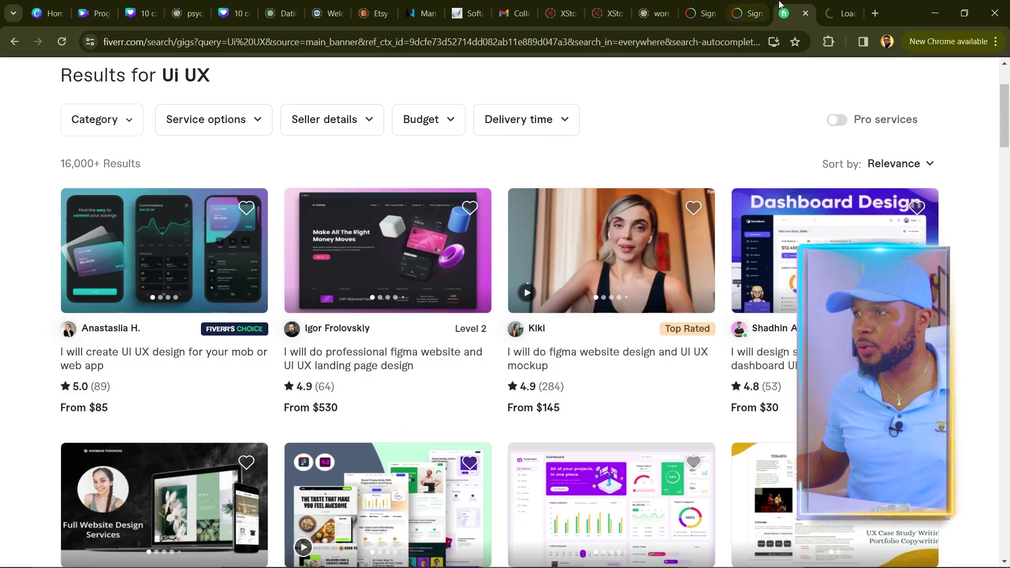
pyautogui.click(841, 11)
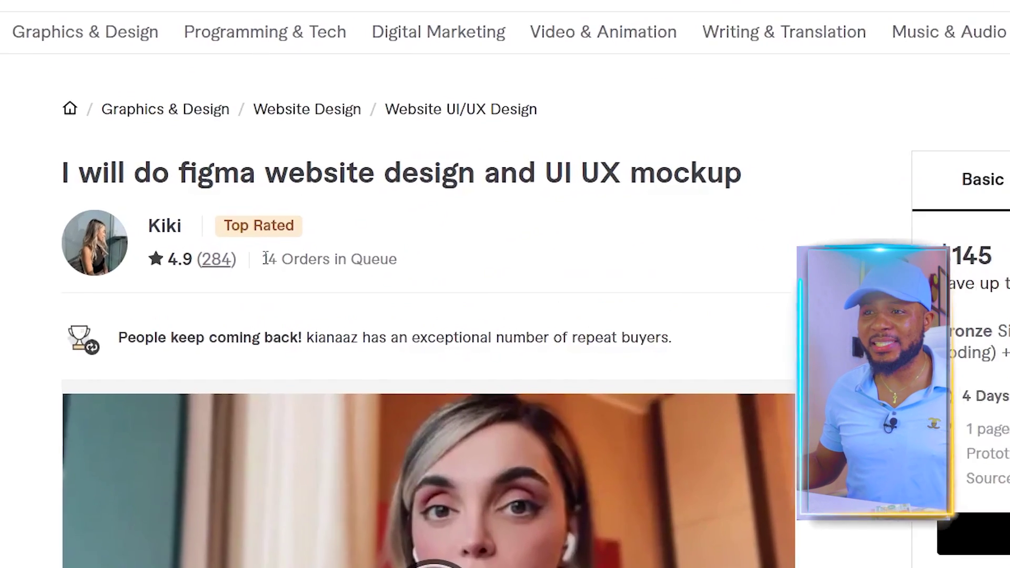
# - Highlight the 14 orders in queue, then review the Standard ($395) and Premium ($625) packages
pyautogui.moveTo(263, 259); pyautogui.dragTo(398, 259)
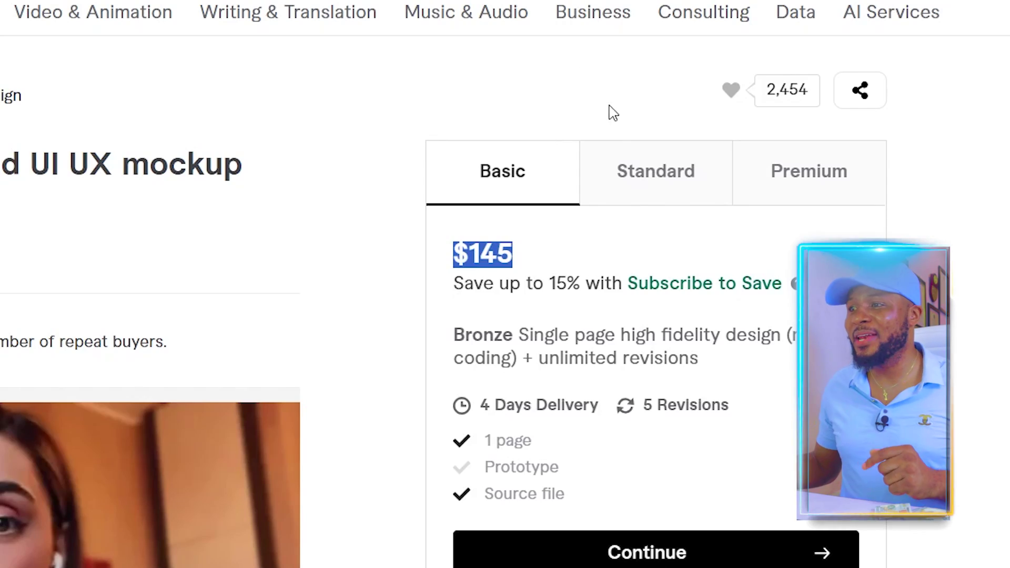
pyautogui.click(633, 190)
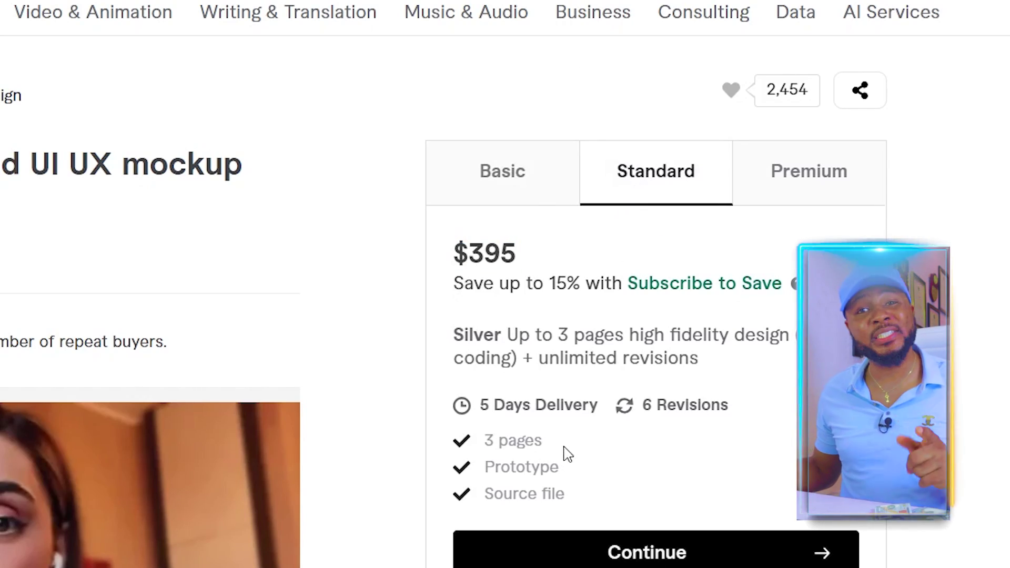
pyautogui.click(810, 172)
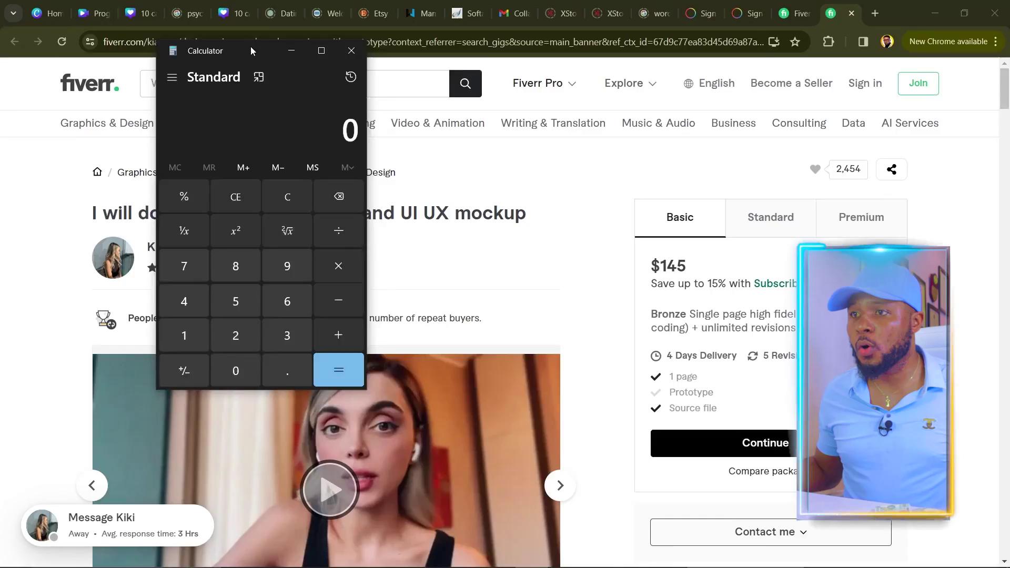
# - Place the calculator beside the gig and compute 145 × 284 = 41,180
pyautogui.moveTo(251, 46); pyautogui.dragTo(802, 136)
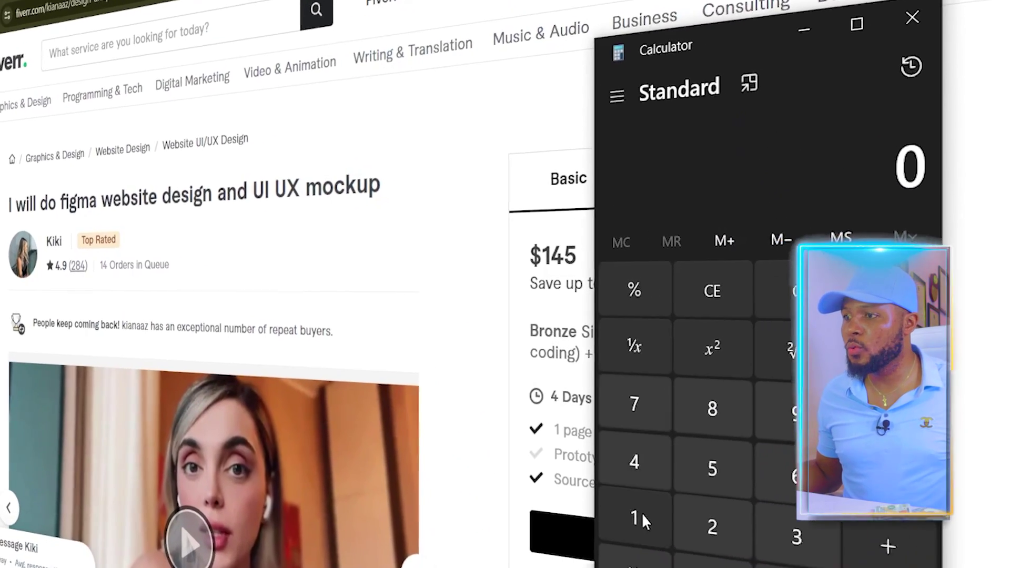
pyautogui.click(687, 485)
pyautogui.click(688, 436)
pyautogui.click(681, 480)
pyautogui.click(858, 358)
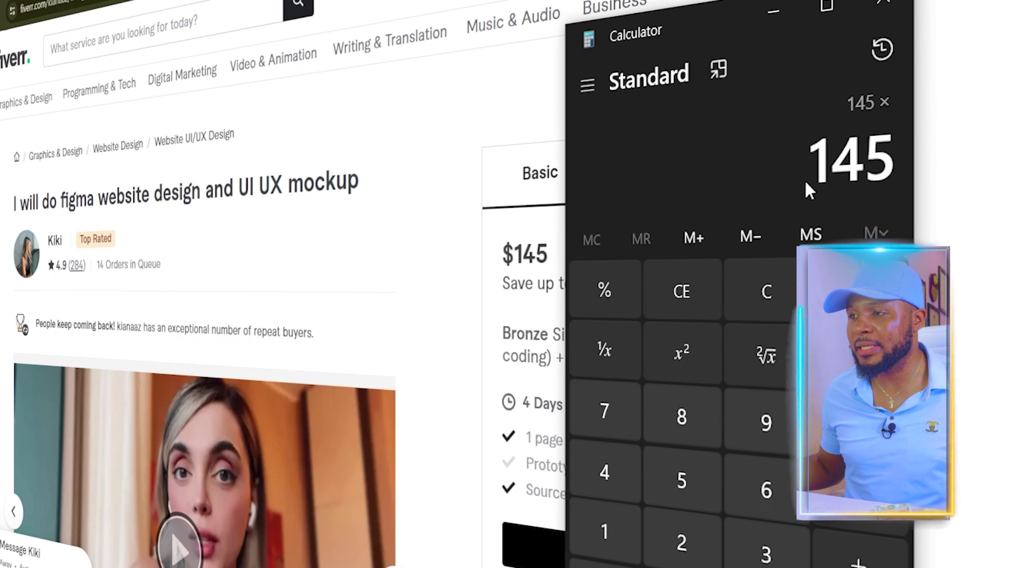
pyautogui.click(682, 542)
pyautogui.click(681, 417)
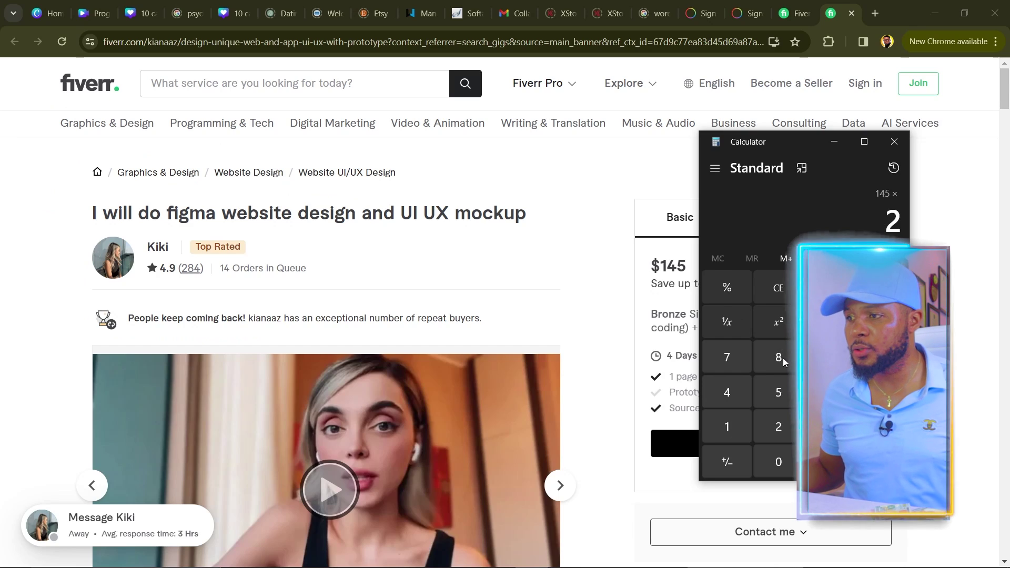
pyautogui.click(732, 401)
pyautogui.click(880, 459)
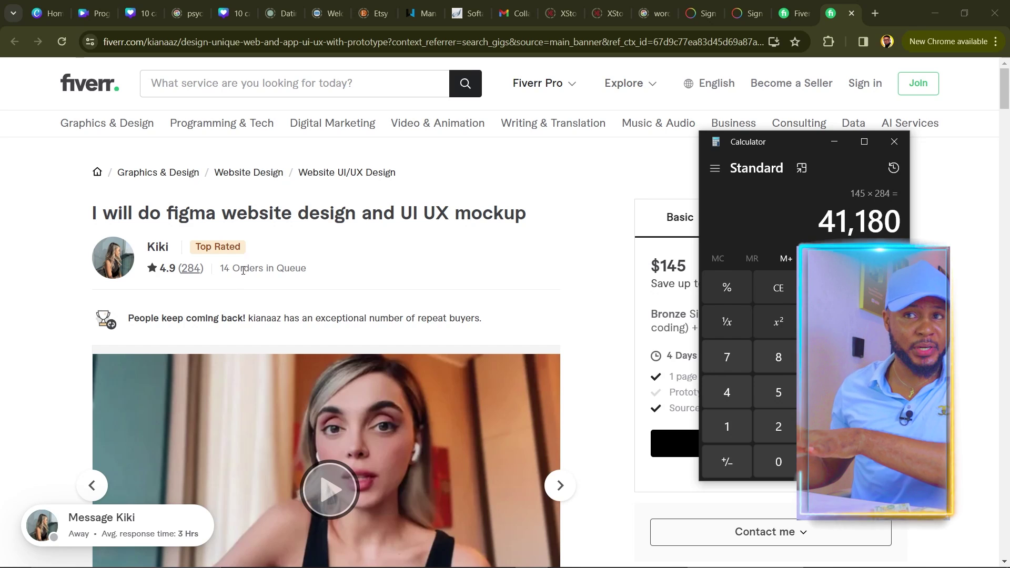
pyautogui.click(472, 238)
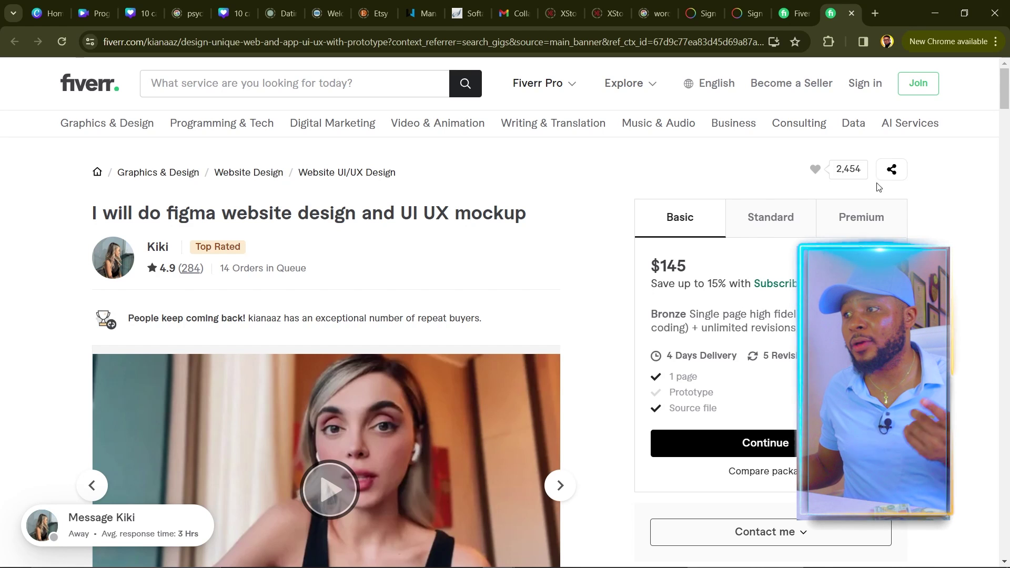
# - Display the gig's $625 Premium package details
pyautogui.click(863, 223)
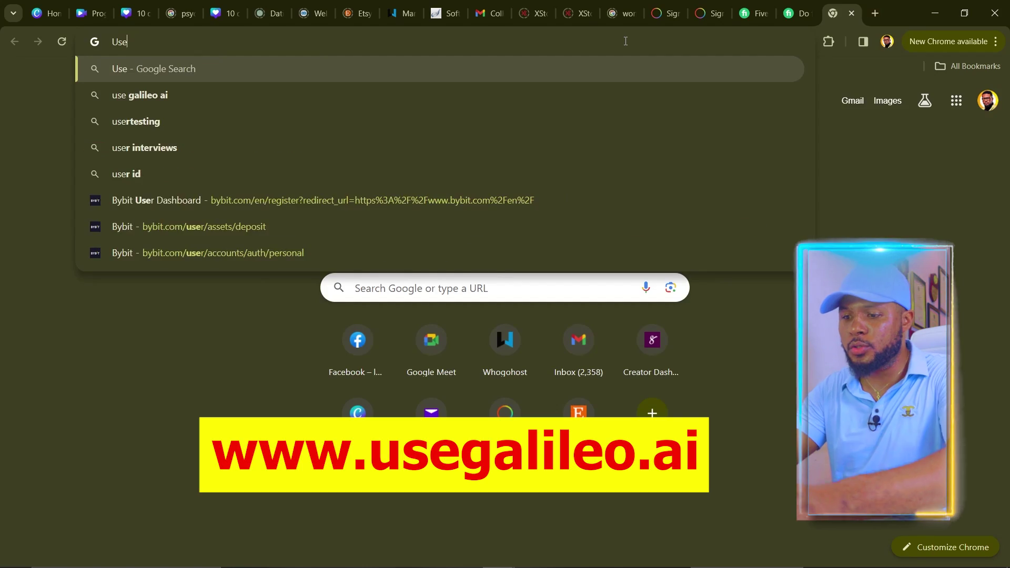
# - Load galileo.ai and enter username 7figureboss and company name Product-UX-UI
pyautogui.write('galileo.ai')
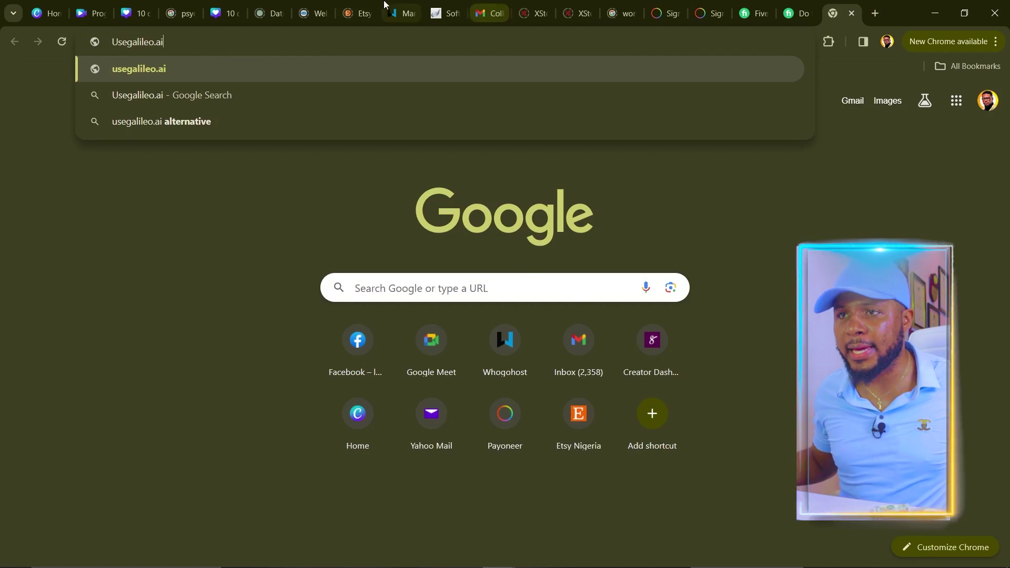
pyautogui.press('Return')
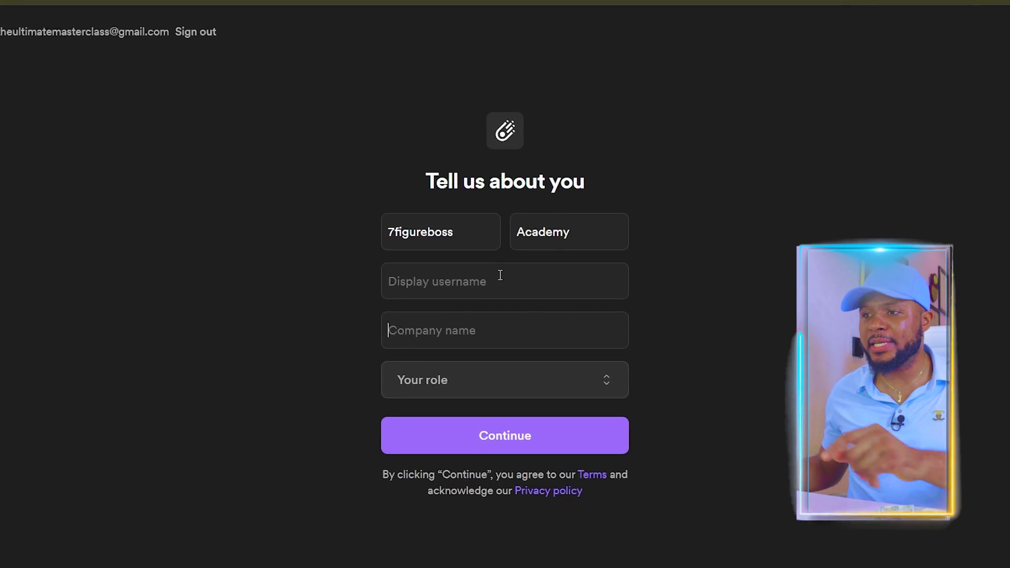
pyautogui.click(501, 275)
pyautogui.write('7figureboss')
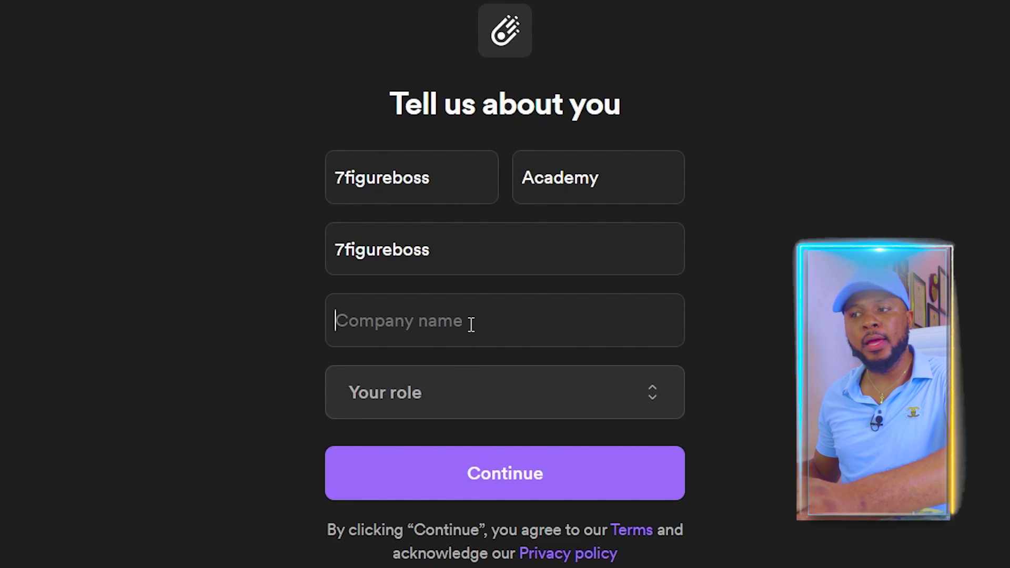
pyautogui.write('7figurebossAcademy')
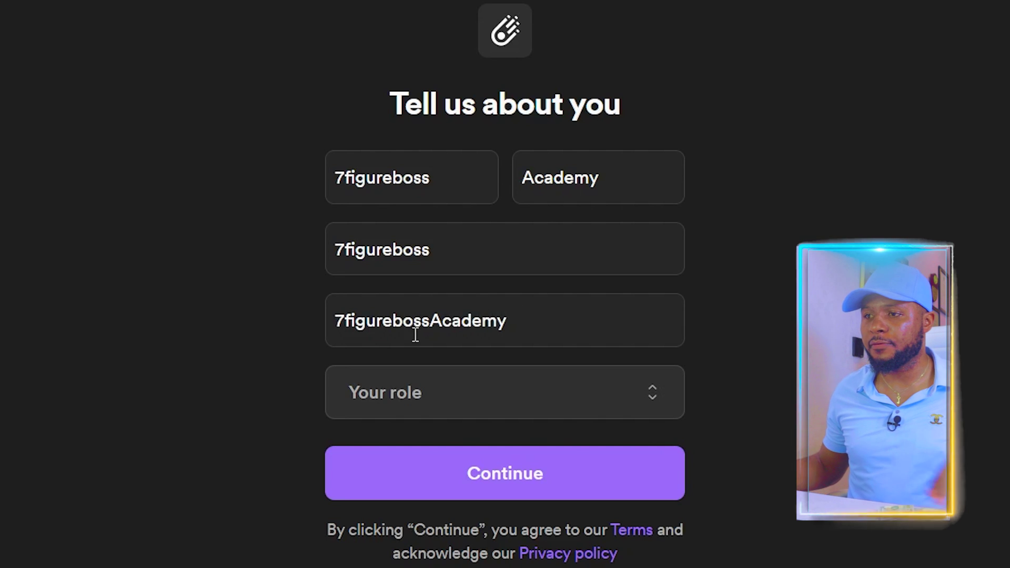
pyautogui.click(434, 321)
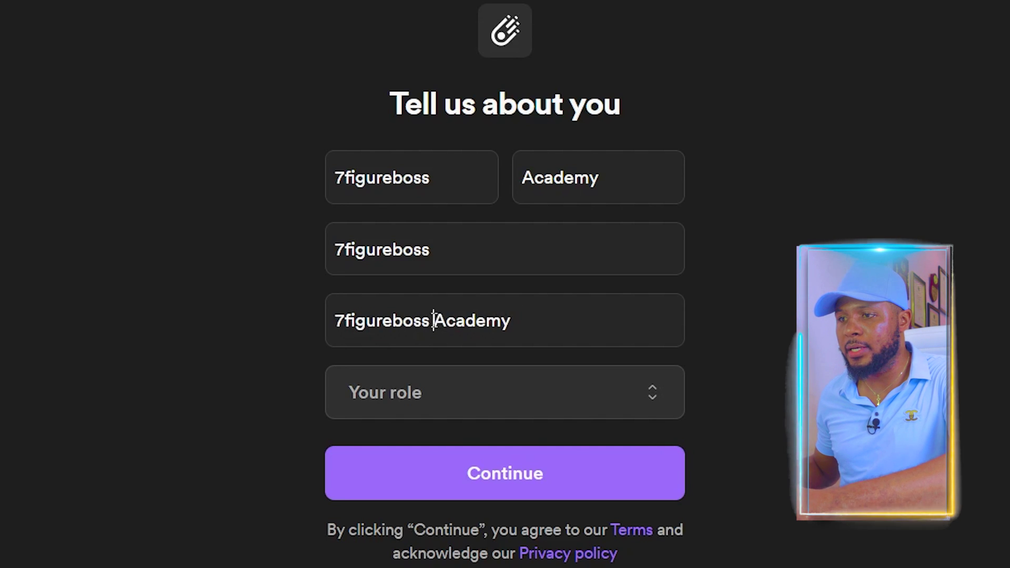
# - Set the role to Product / UX / UI Design and submit the onboarding profile
pyautogui.click(458, 394)
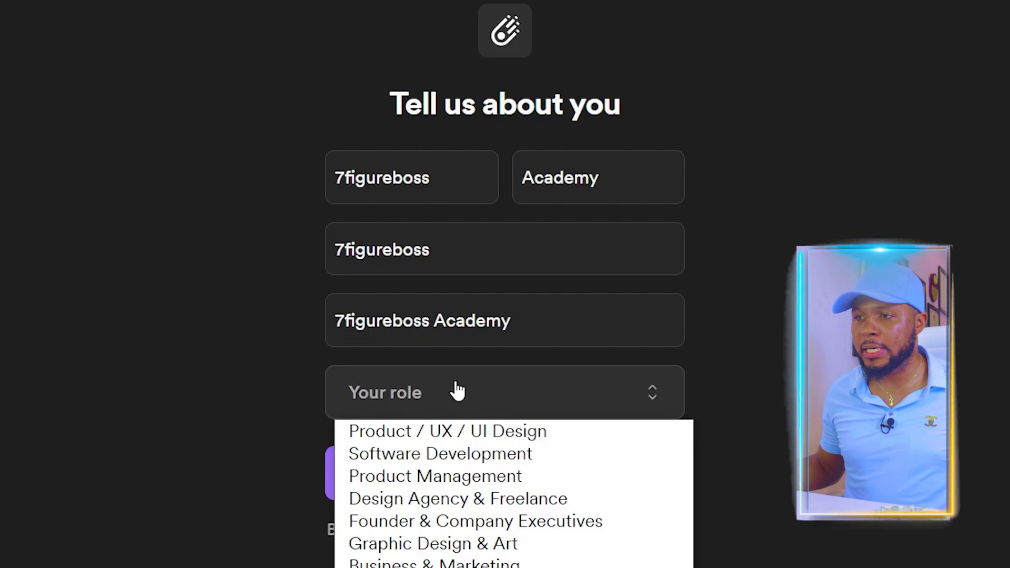
pyautogui.click(444, 434)
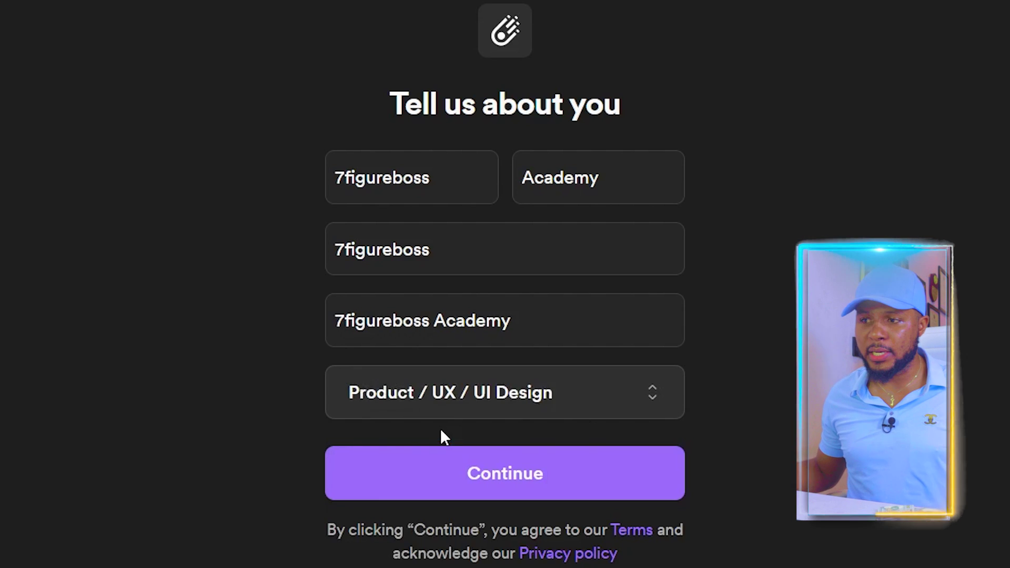
pyautogui.click(481, 482)
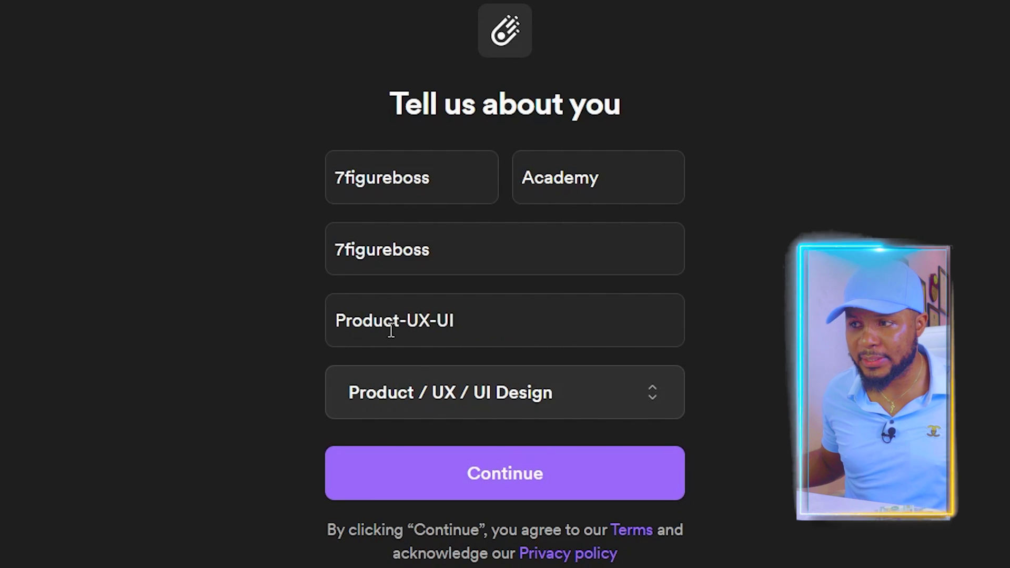
pyautogui.click(529, 463)
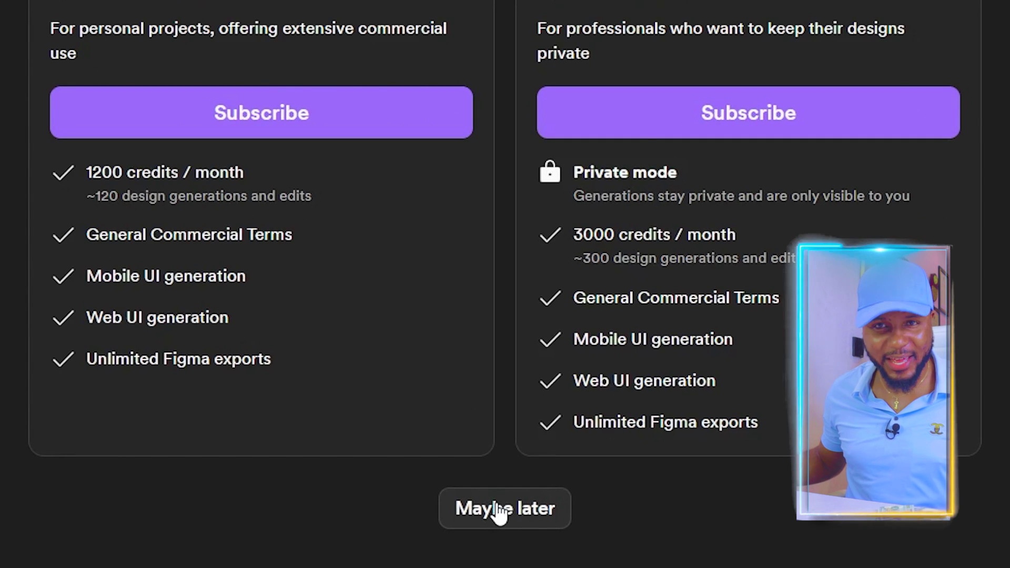
# - Choose Maybe later on the Standard and Pro subscription plans
pyautogui.click(499, 509)
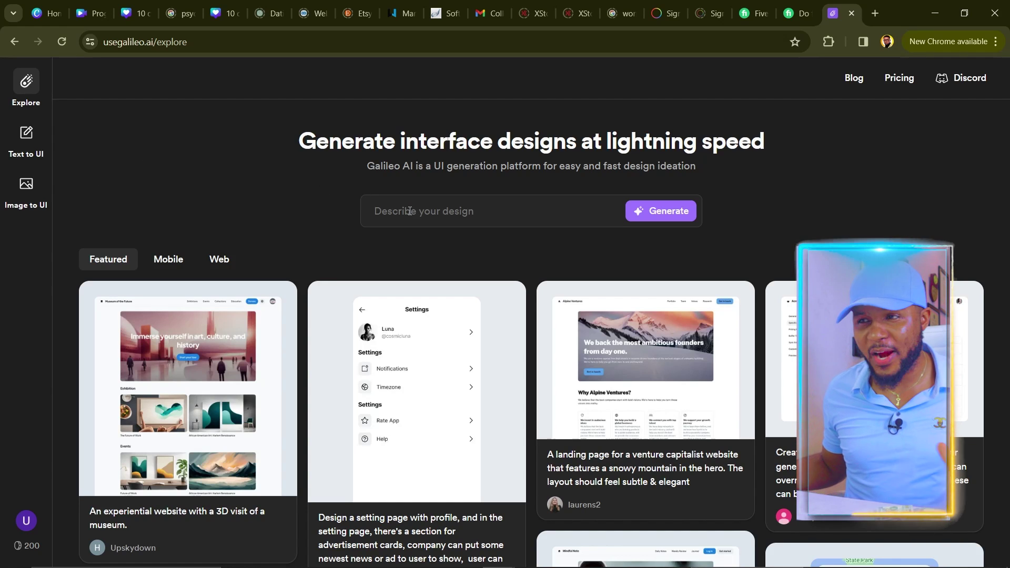
# - Generate a design from the prompt 'a music streaming app'
pyautogui.write('a')
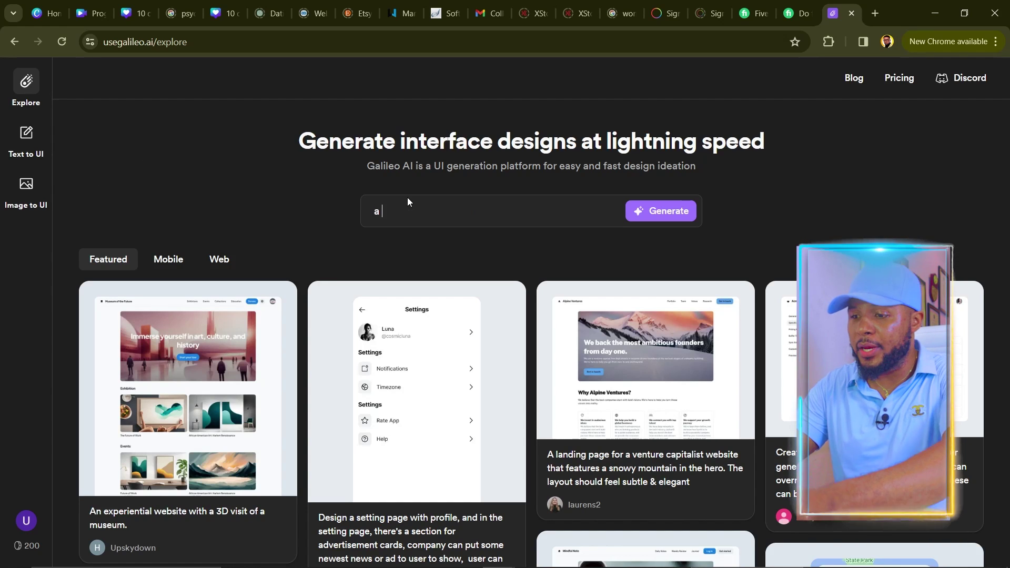
pyautogui.write(' music streaming app')
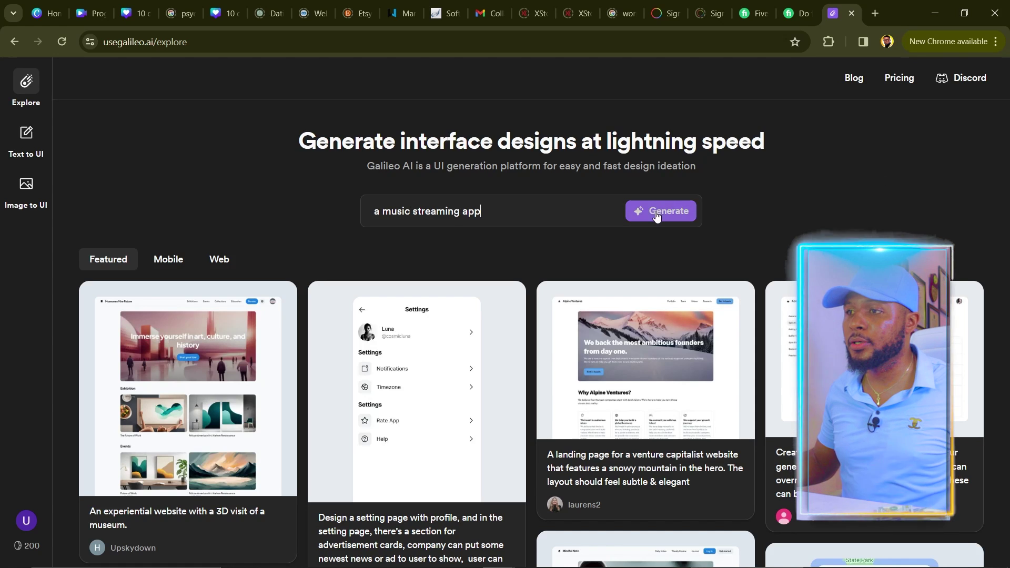
pyautogui.click(657, 212)
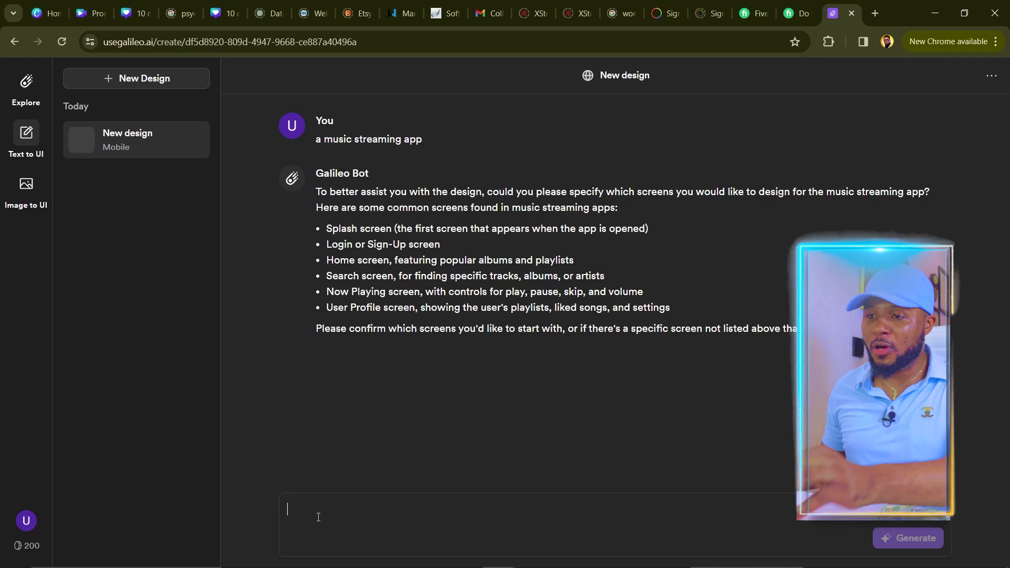
# - Reply 'yes' in the chat to generate the six proposed screens
pyautogui.write('i want ')
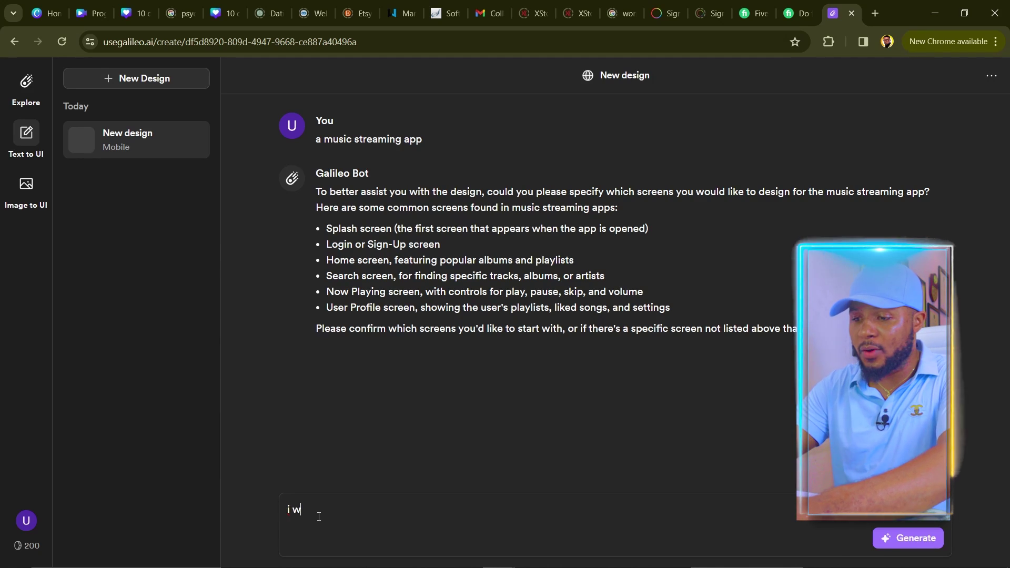
pyautogui.write('a')
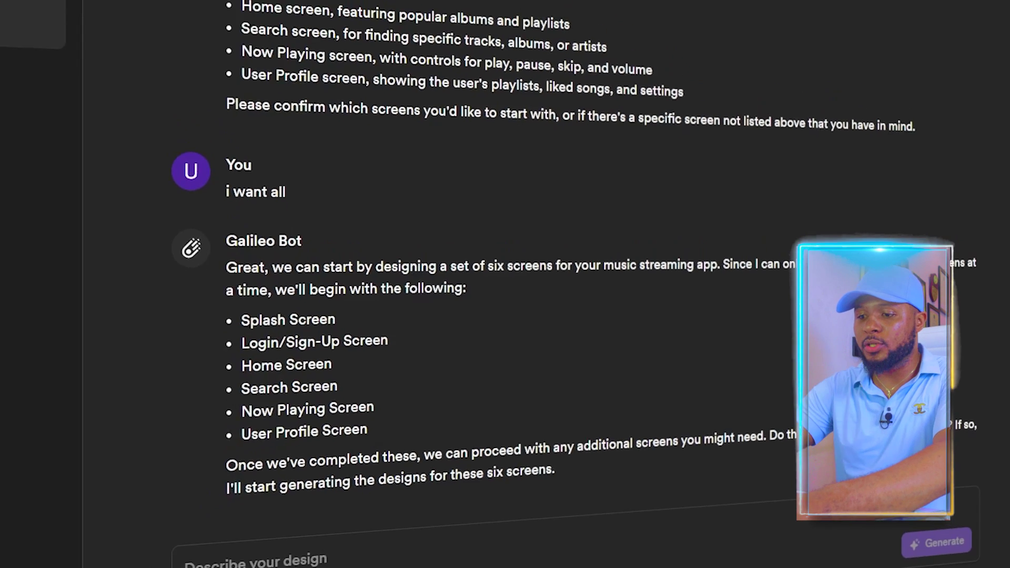
pyautogui.write('yes')
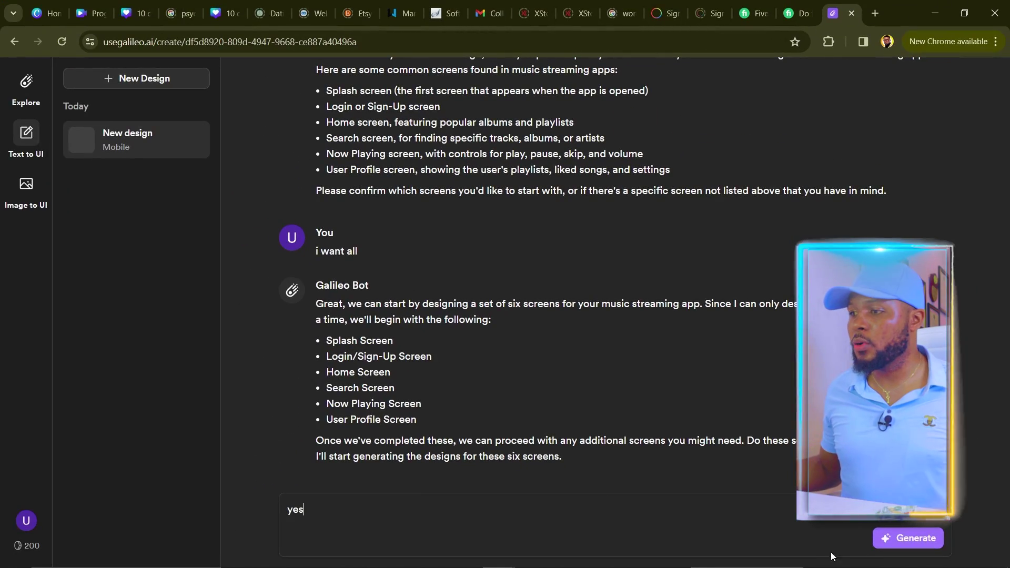
pyautogui.click(919, 547)
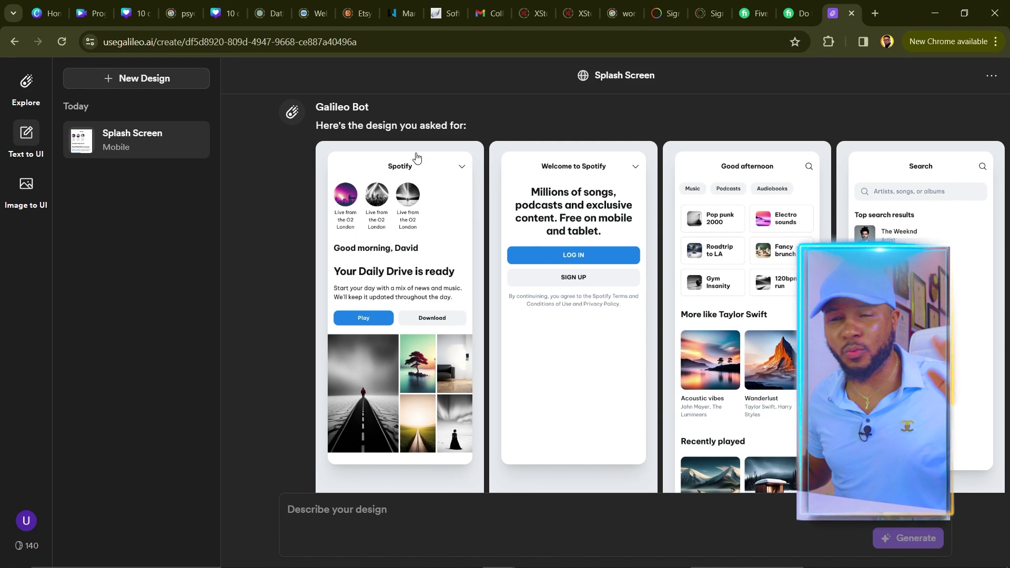
# - Scroll through the generated Spotify-style music-app screens to review them
pyautogui.scroll(-6, 418, 190)
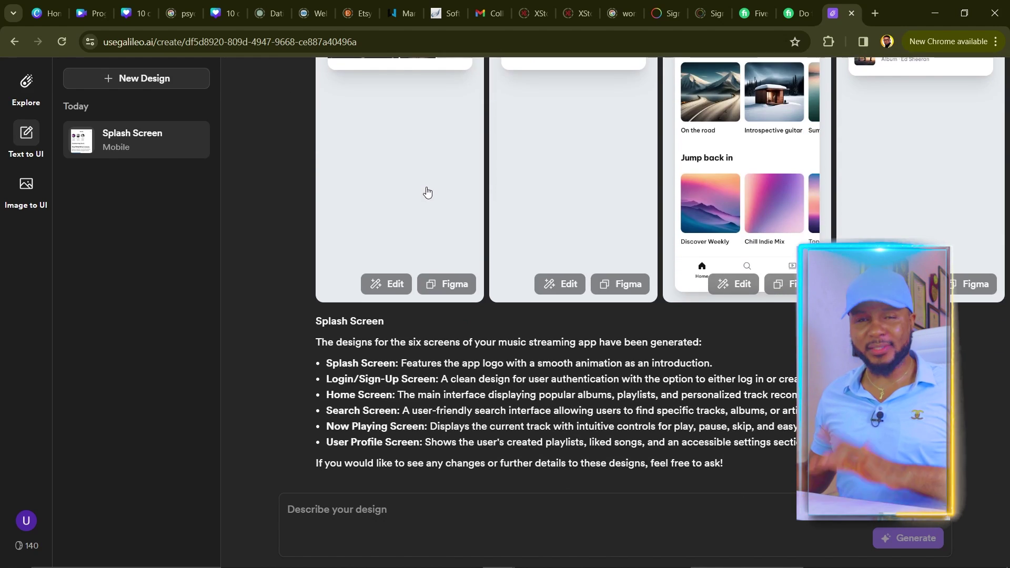
pyautogui.scroll(4, 426, 189)
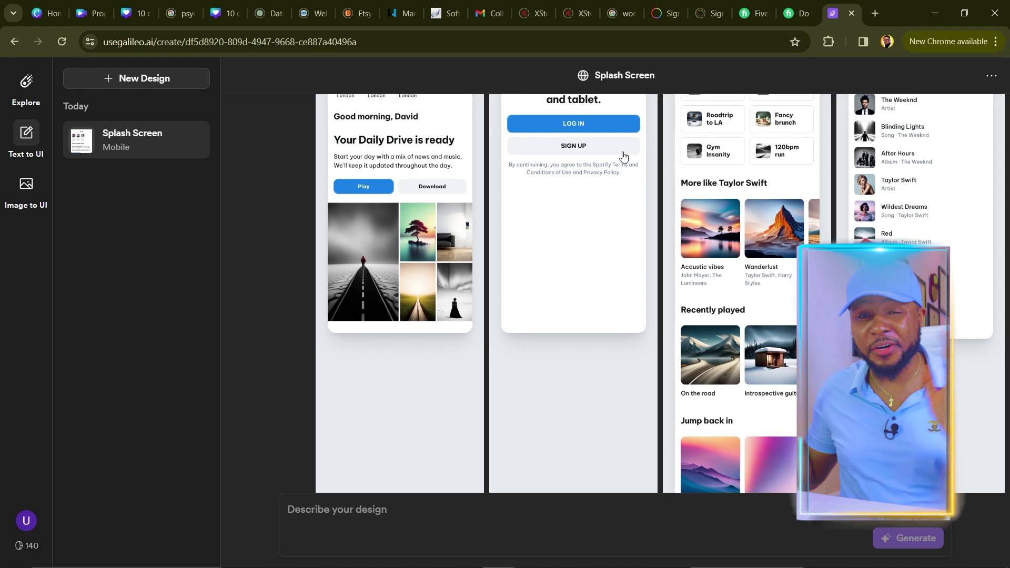
pyautogui.scroll(-4, 379, 137)
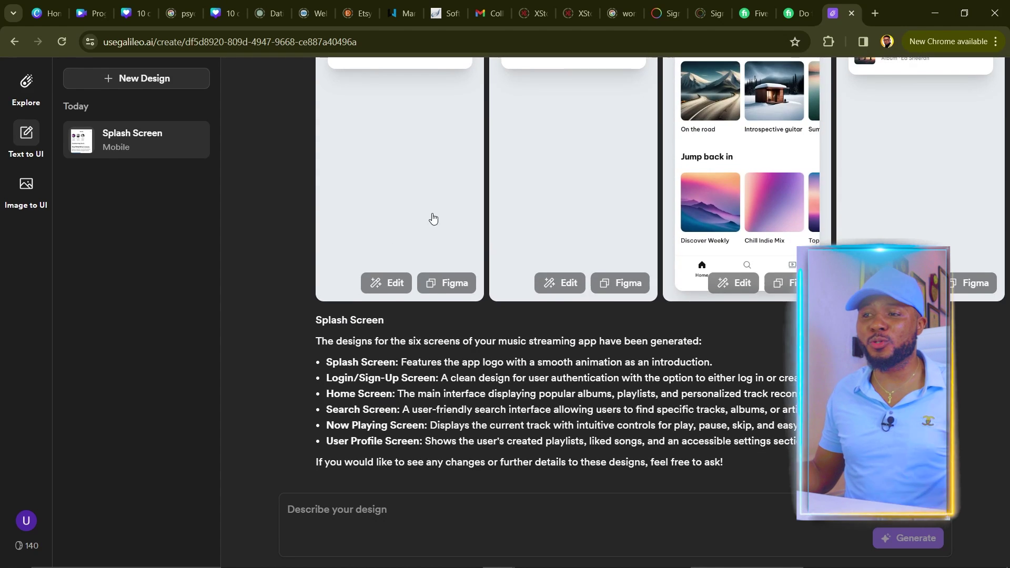
pyautogui.scroll(4, 433, 218)
pyautogui.scroll(3, 441, 216)
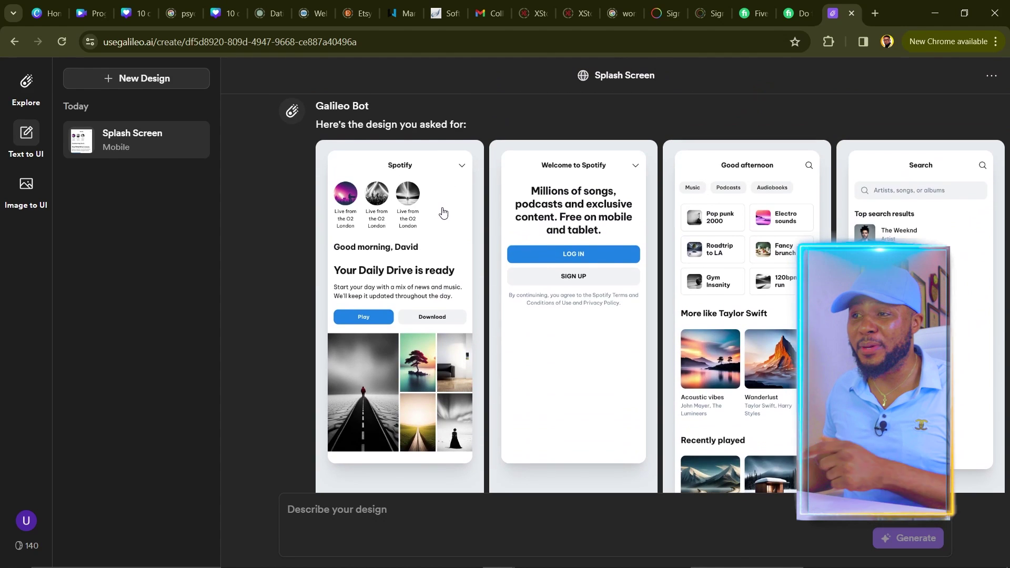
pyautogui.scroll(-6, 437, 209)
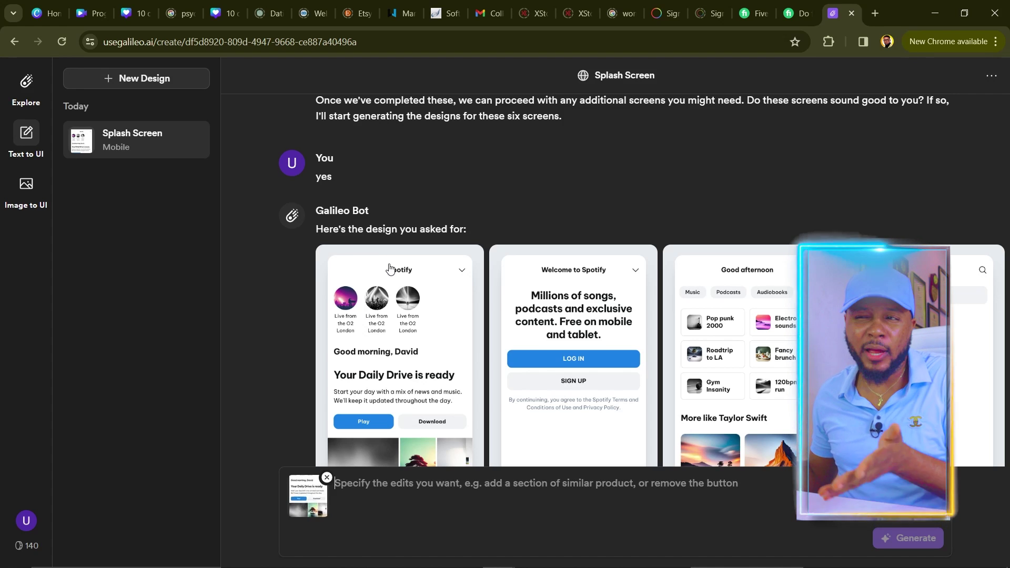
# - Submit the request 'Change the name of the app from spotify to 7figureboss'
pyautogui.scroll(-8, 479, 298)
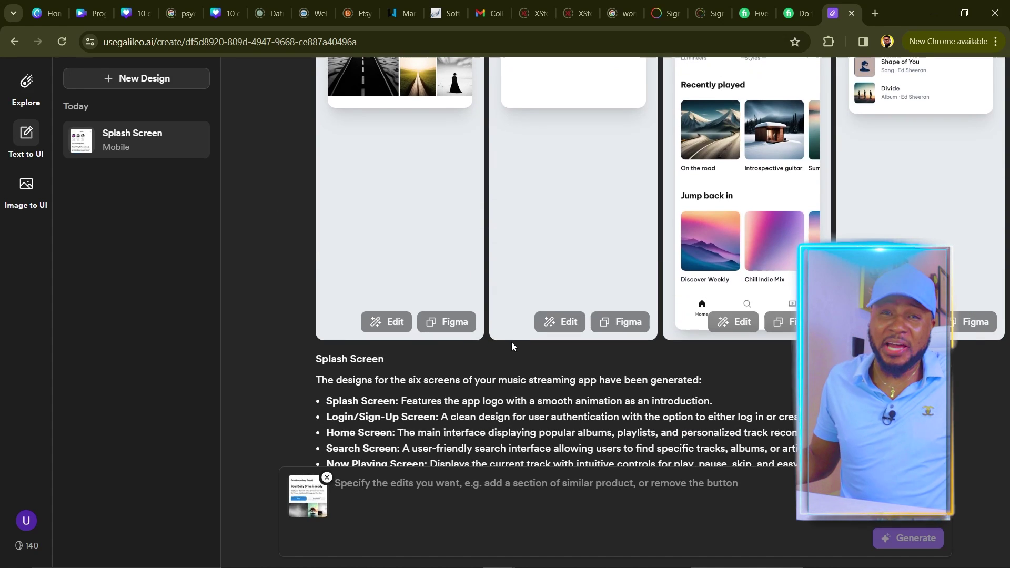
pyautogui.scroll(-1, 554, 383)
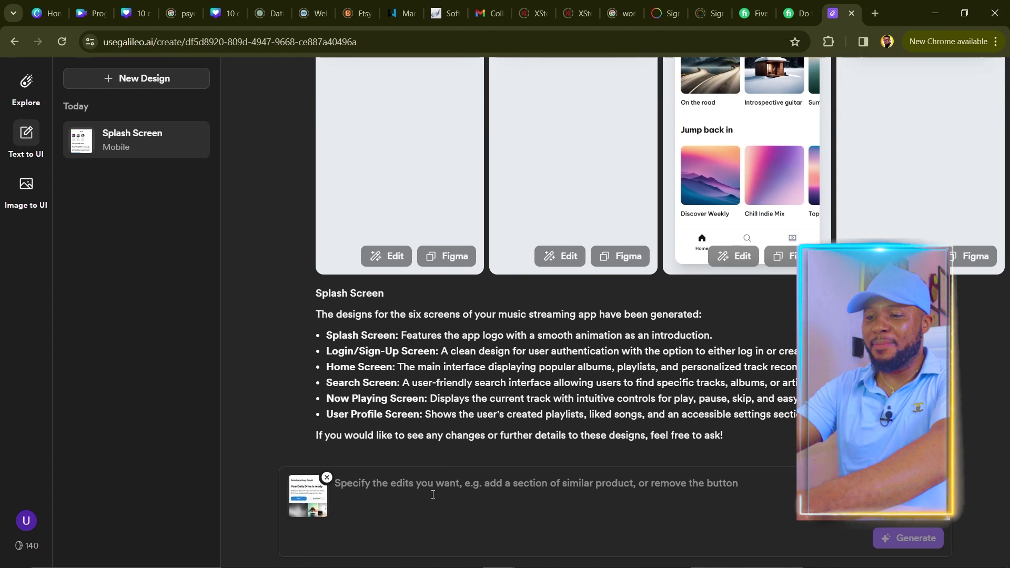
pyautogui.write('Change the name of the app from spotify to 7figureboss')
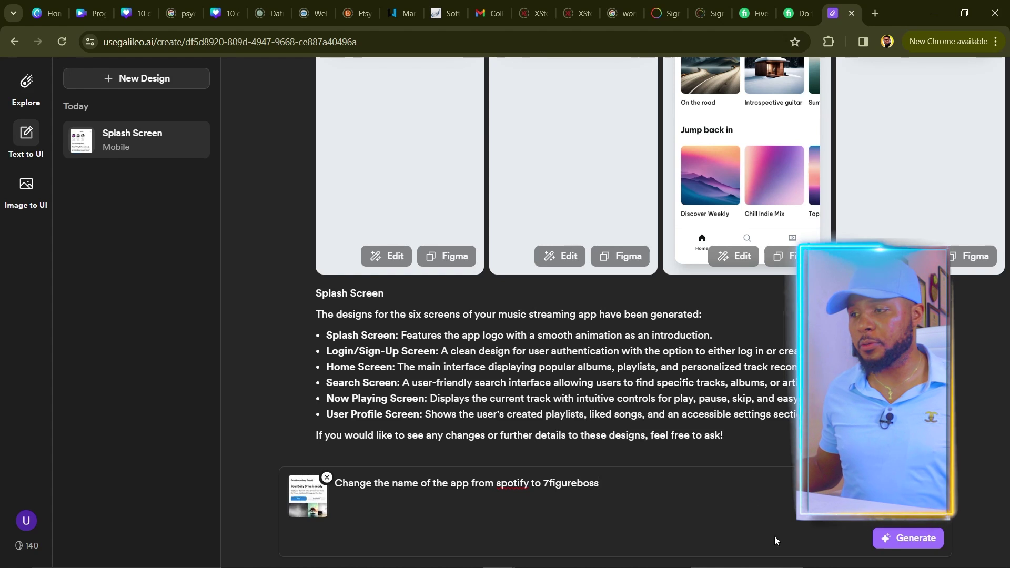
pyautogui.click(891, 542)
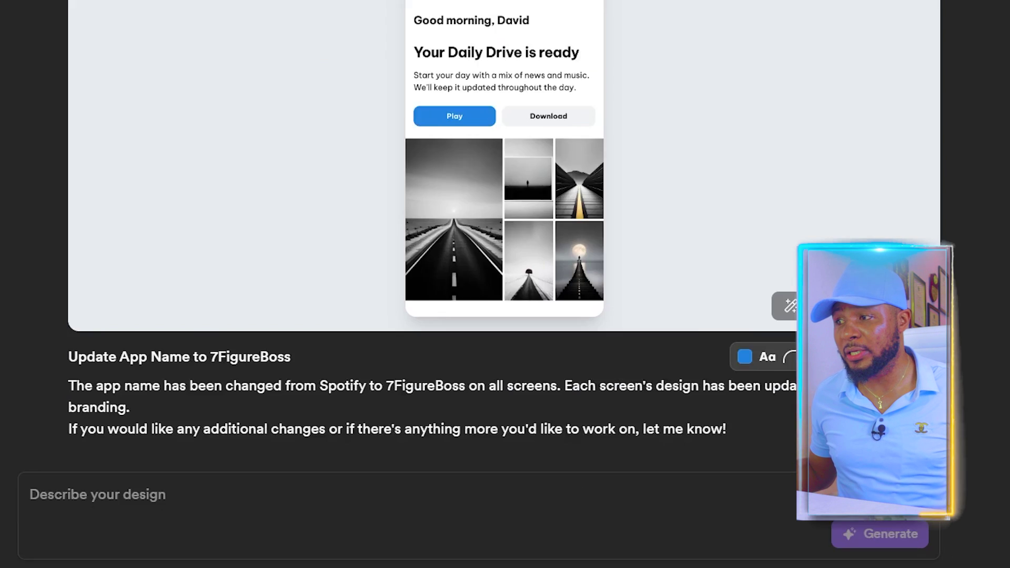
# - Apply the red #EA2831 theme colour to the 7FigureBoss design
pyautogui.click(876, 411)
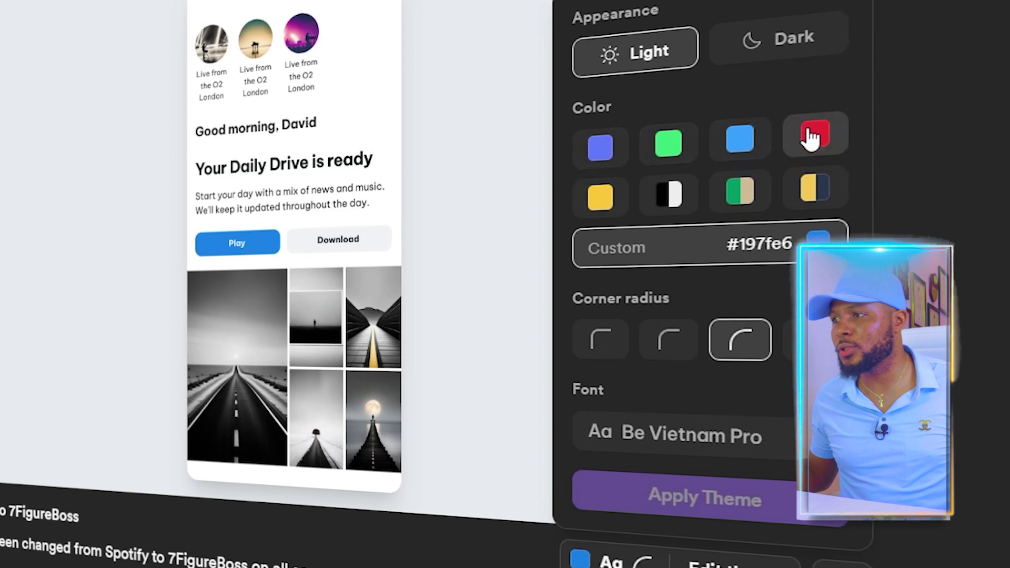
pyautogui.click(811, 147)
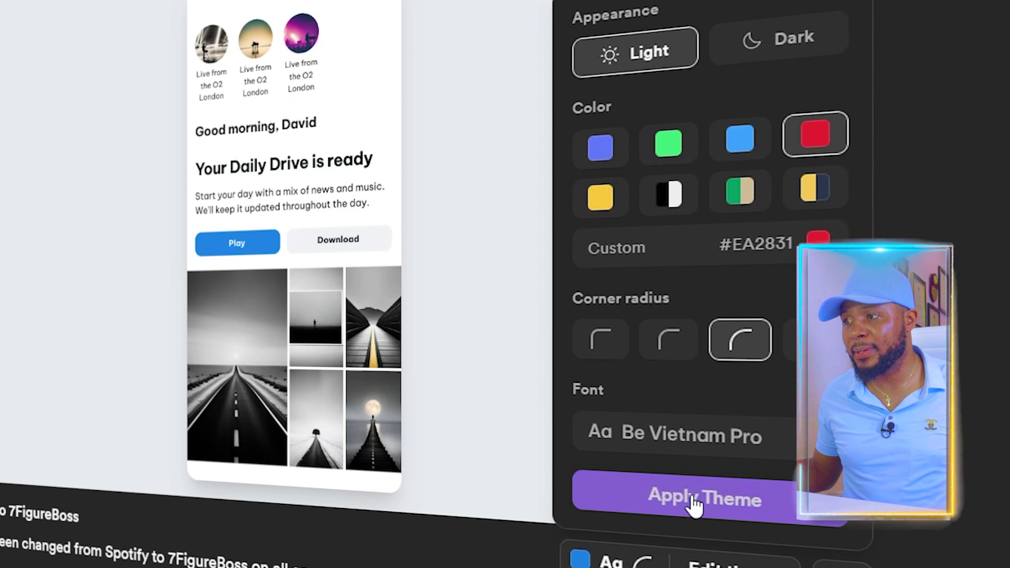
pyautogui.click(700, 508)
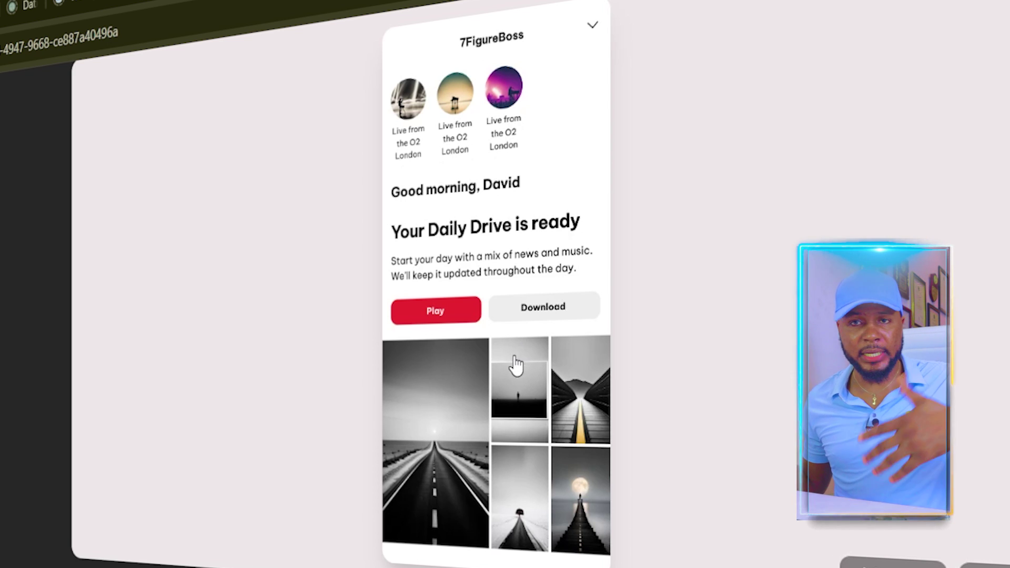
pyautogui.scroll(15, 516, 363)
pyautogui.scroll(-2, 429, 338)
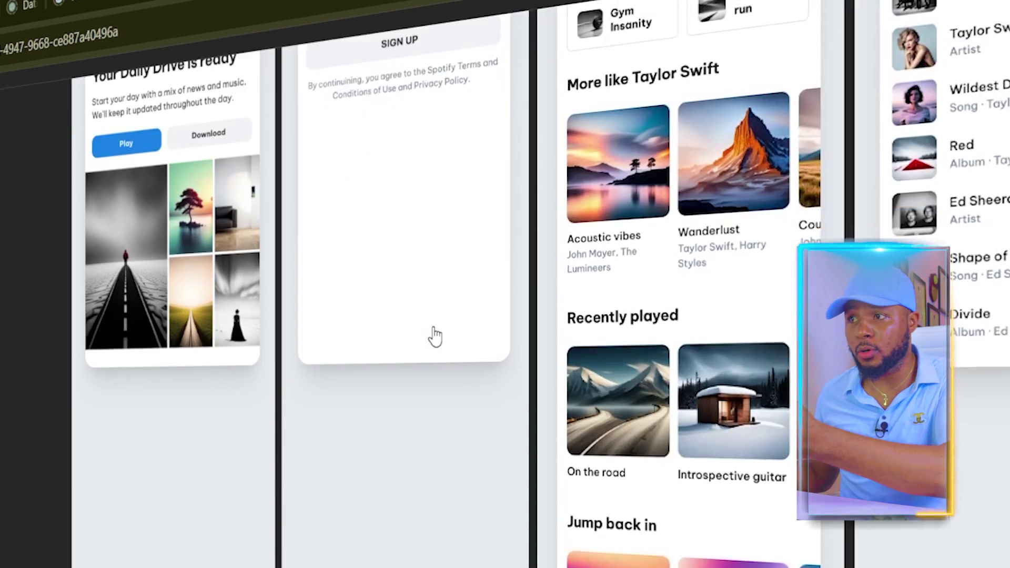
pyautogui.scroll(2, 429, 334)
pyautogui.scroll(-15, 515, 411)
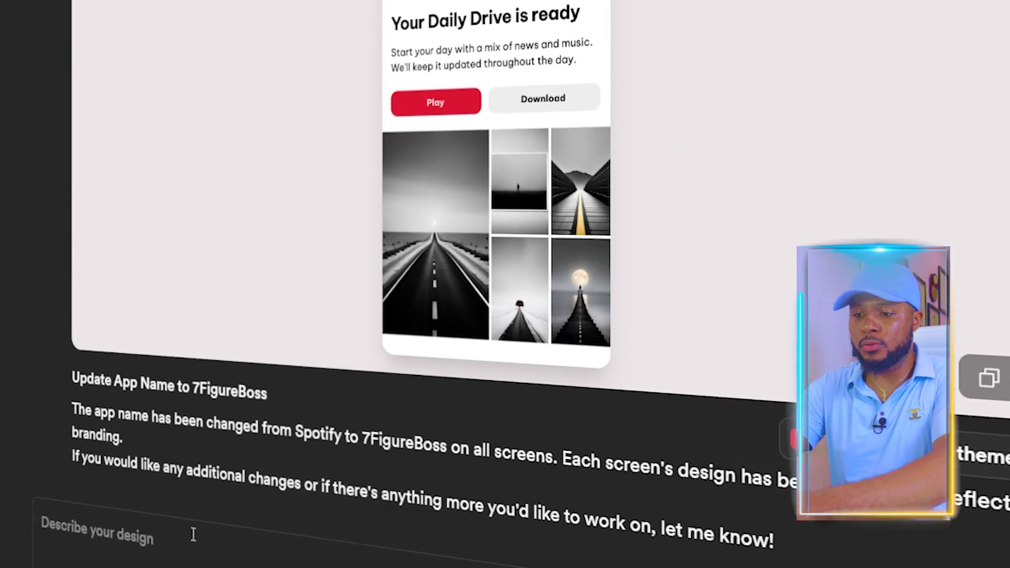
# - Request 'update other screens with the name and chosen color' to rebrand the remaining screens red
pyautogui.write('update other screens with the name and chosen color')
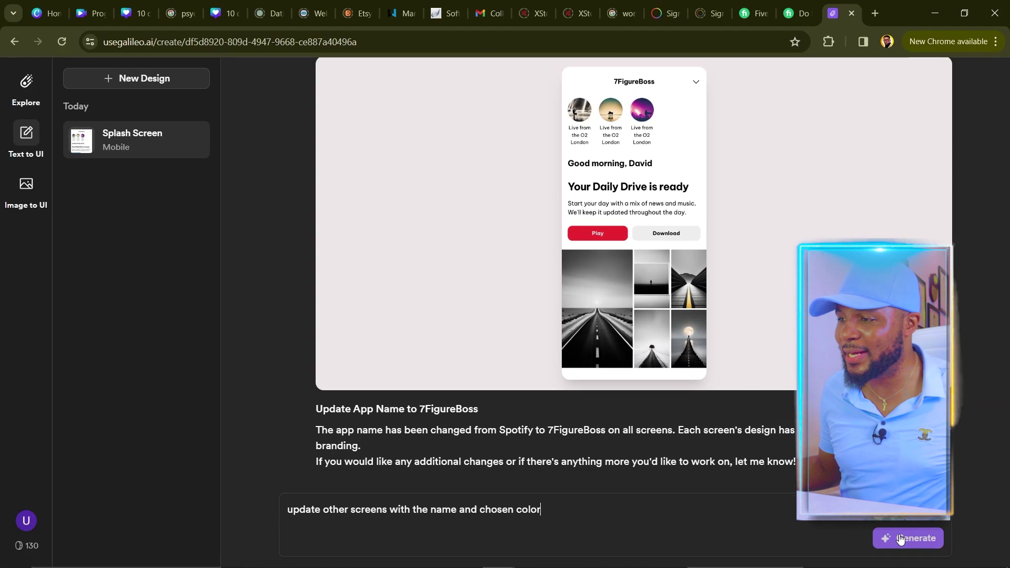
pyautogui.click(899, 537)
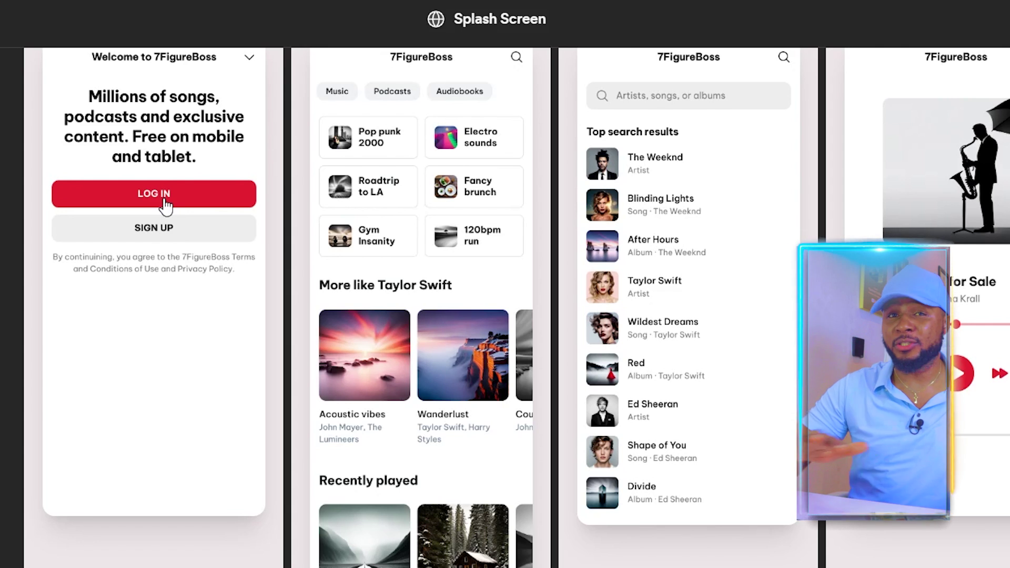
pyautogui.scroll(-7, 205, 252)
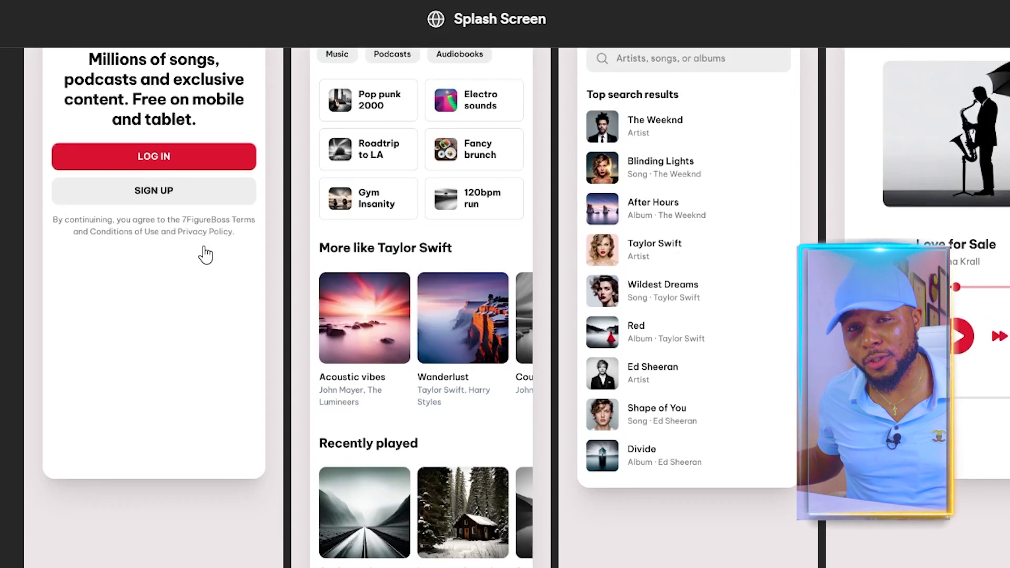
pyautogui.scroll(11, 205, 235)
pyautogui.scroll(2, 137, 274)
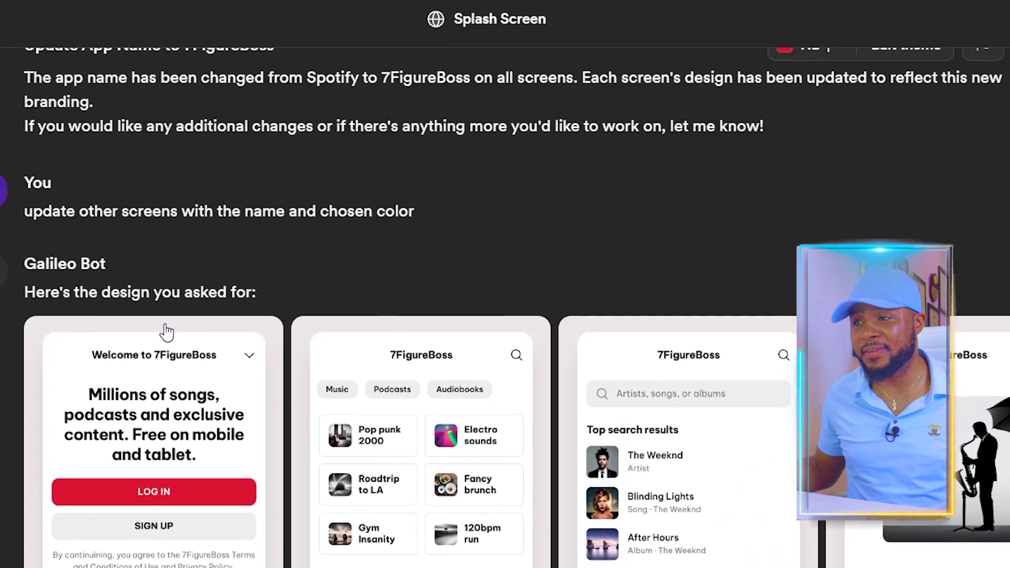
pyautogui.scroll(-5, 211, 295)
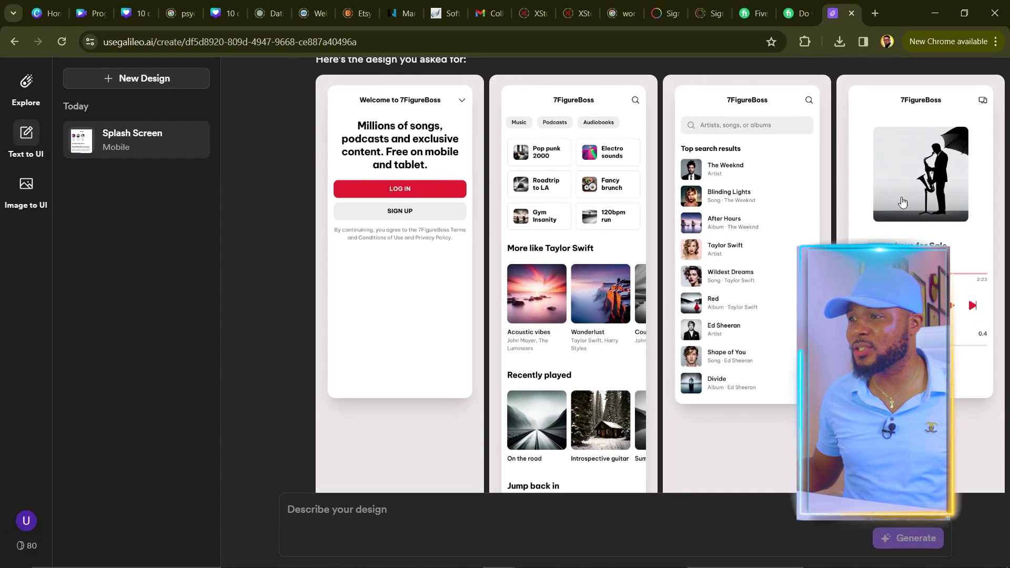
# - Preview the enlarged Love for Sale player screen, then close the preview
pyautogui.click(910, 207)
pyautogui.scroll(-2, 471, 219)
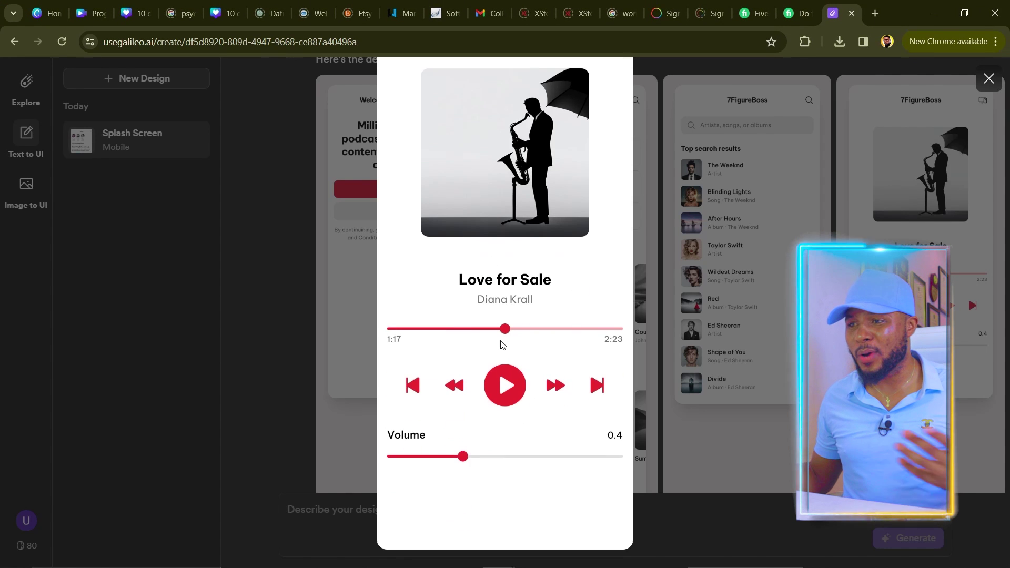
pyautogui.scroll(2, 526, 316)
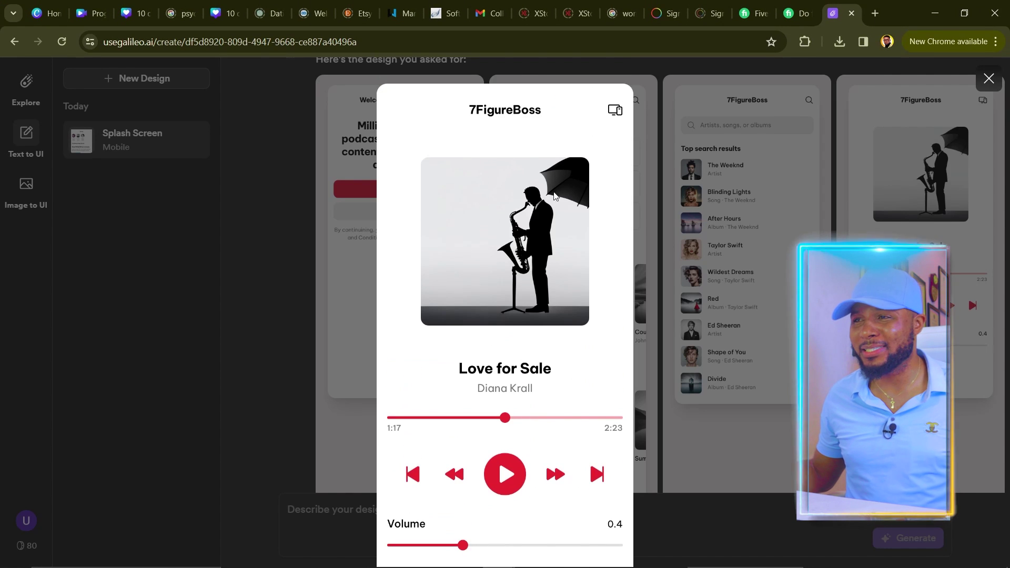
pyautogui.click(610, 110)
# - Save the search screen mockup as a PNG in Downloads and open the downloaded image
pyautogui.rightClick(713, 179)
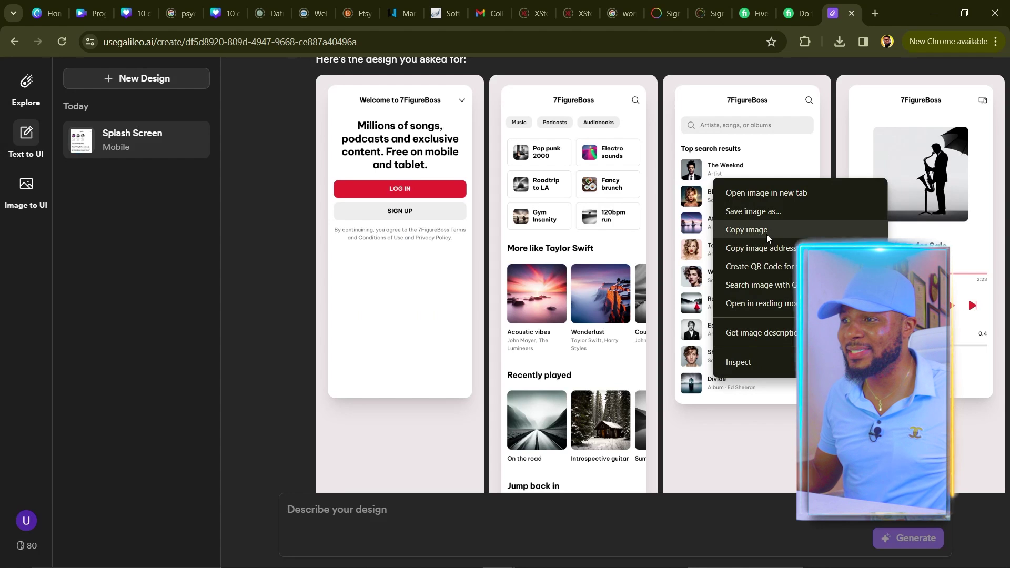
pyautogui.click(767, 209)
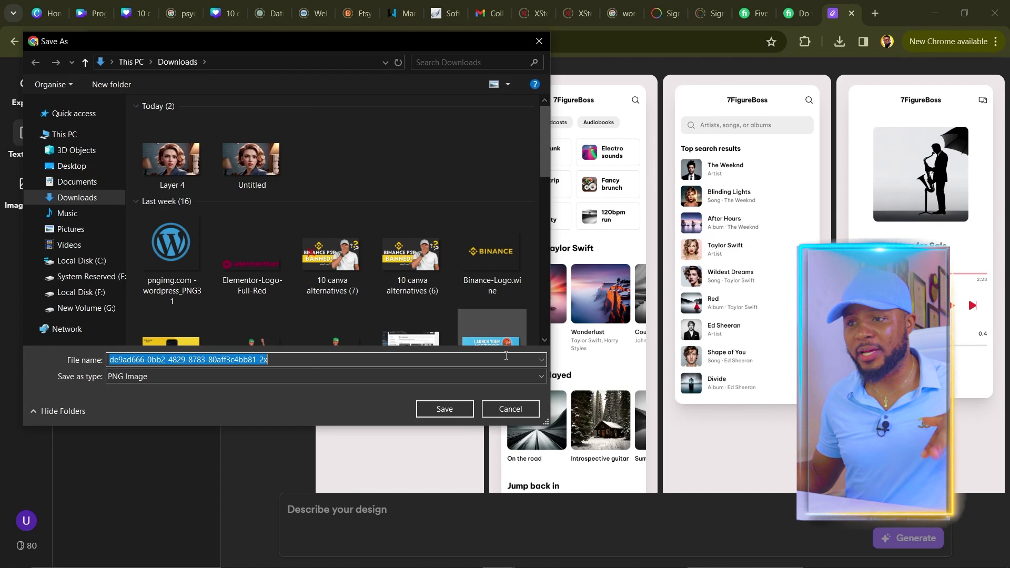
pyautogui.click(445, 410)
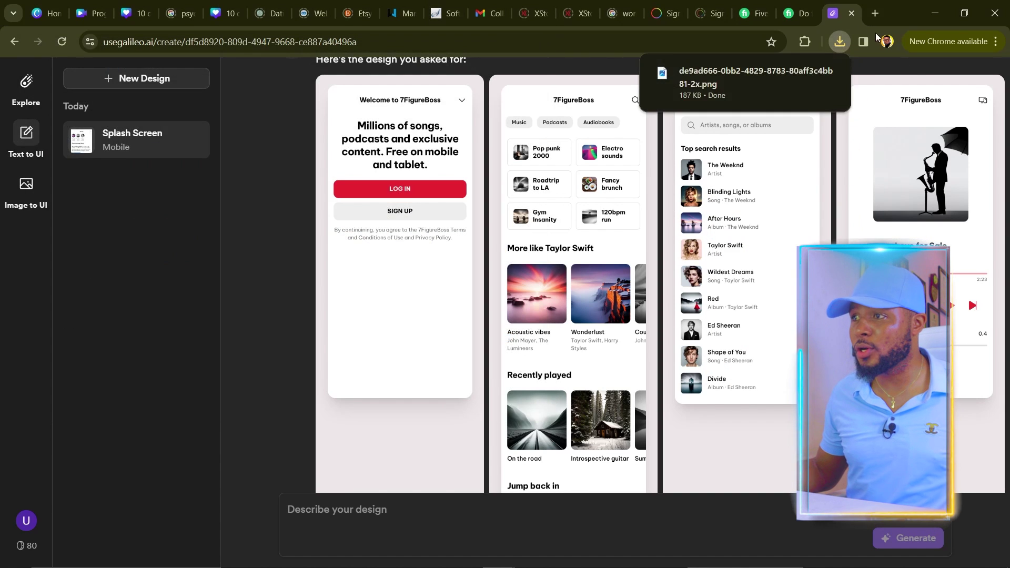
pyautogui.moveTo(811, 81)
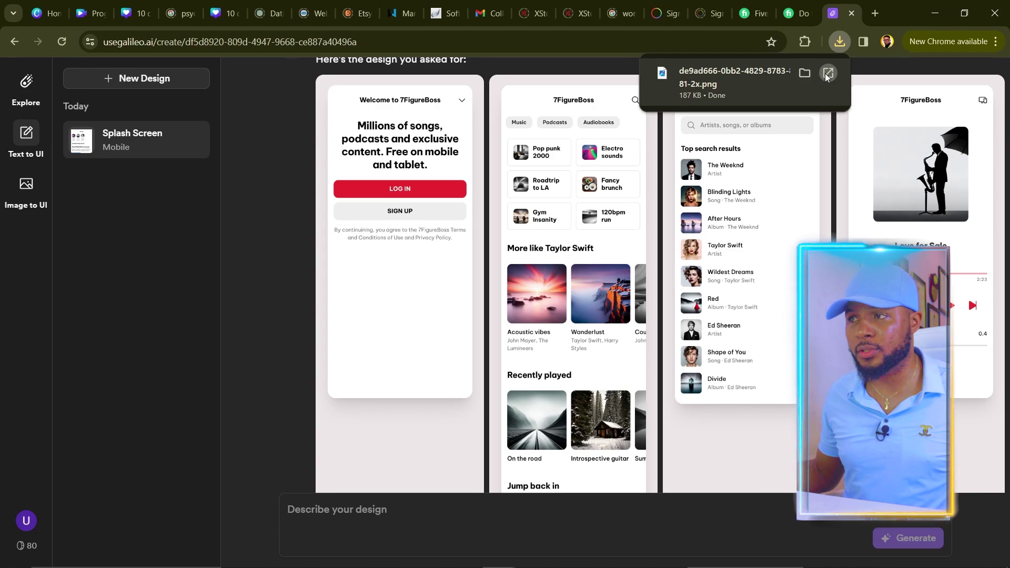
pyautogui.click(827, 74)
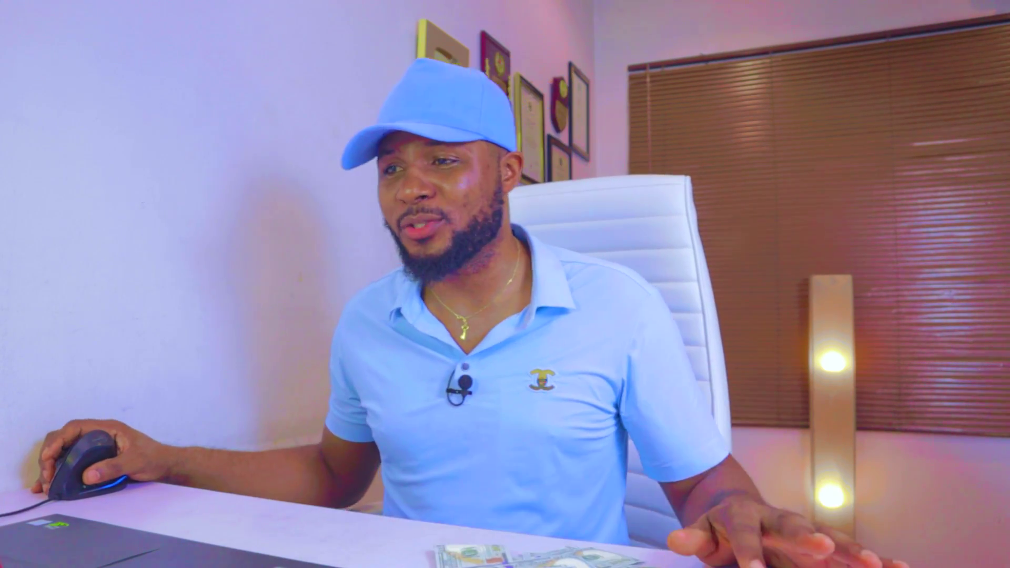
# - Copy a generated 7FigureBoss screen design to the clipboard for Figma
pyautogui.click(520, 324)
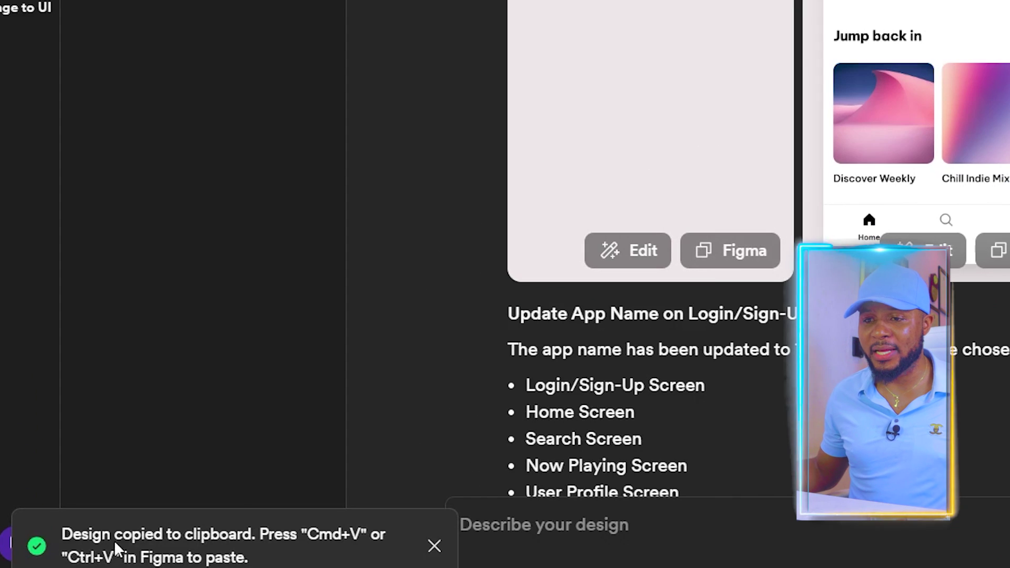